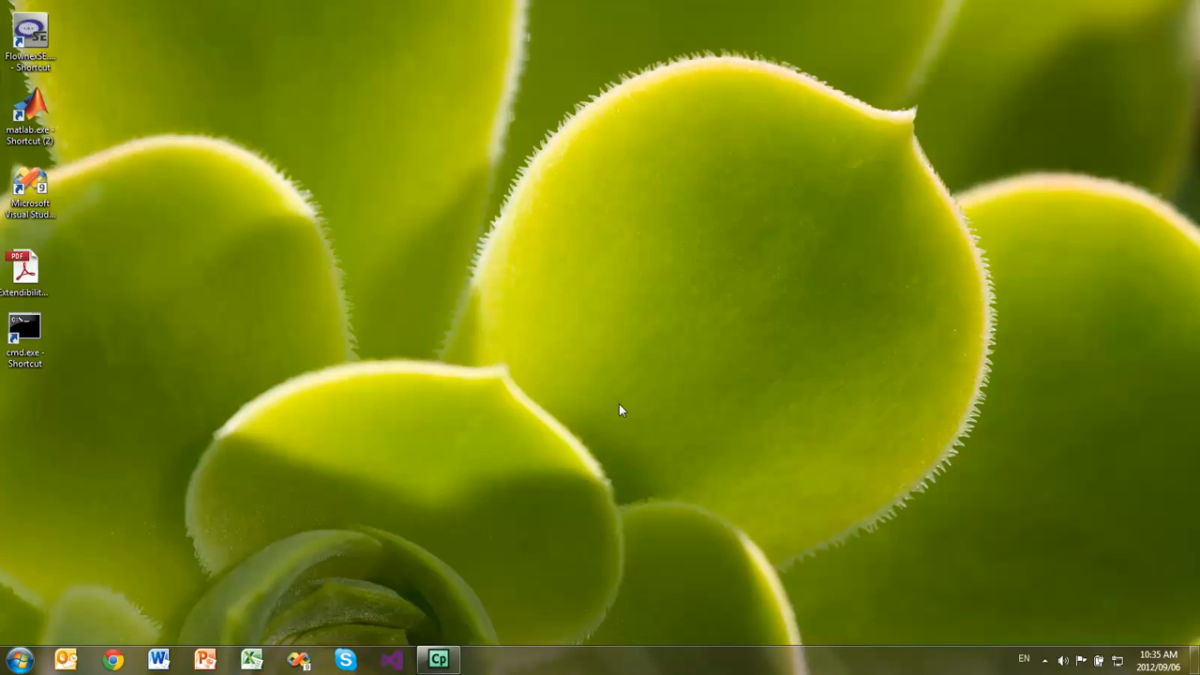
- Open a command prompt from the desktop, dock it to half the screen and change to the D:\Work\Examples directory
double_click(26, 330)
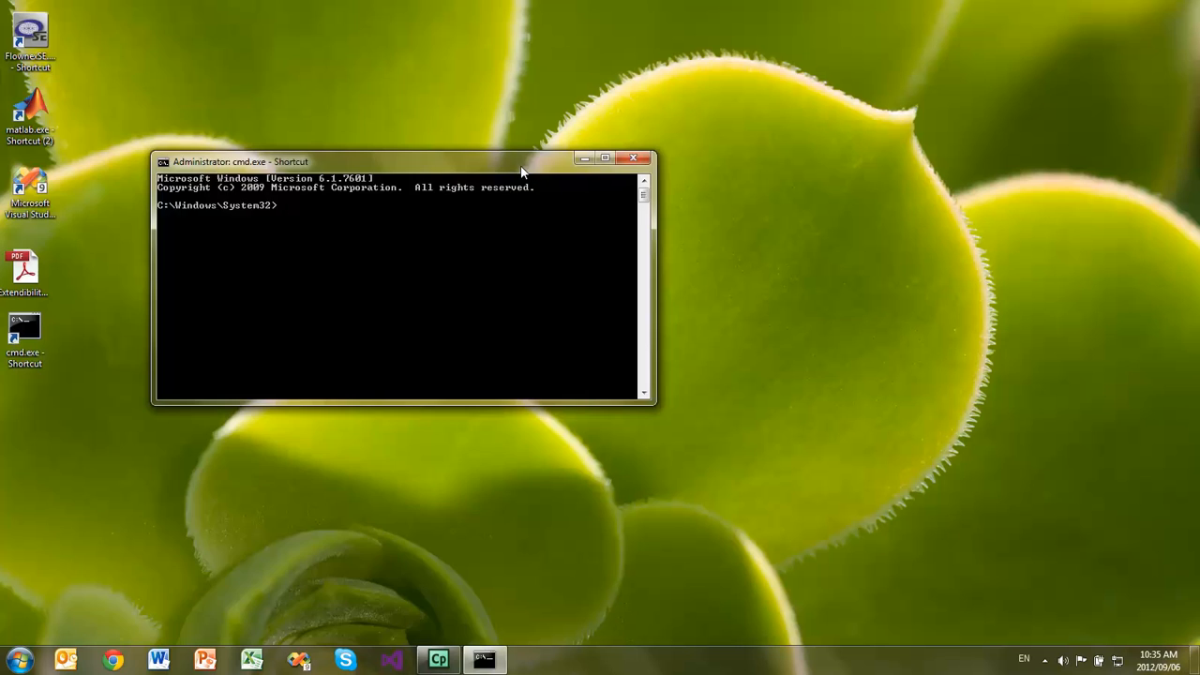
key(super+Left)
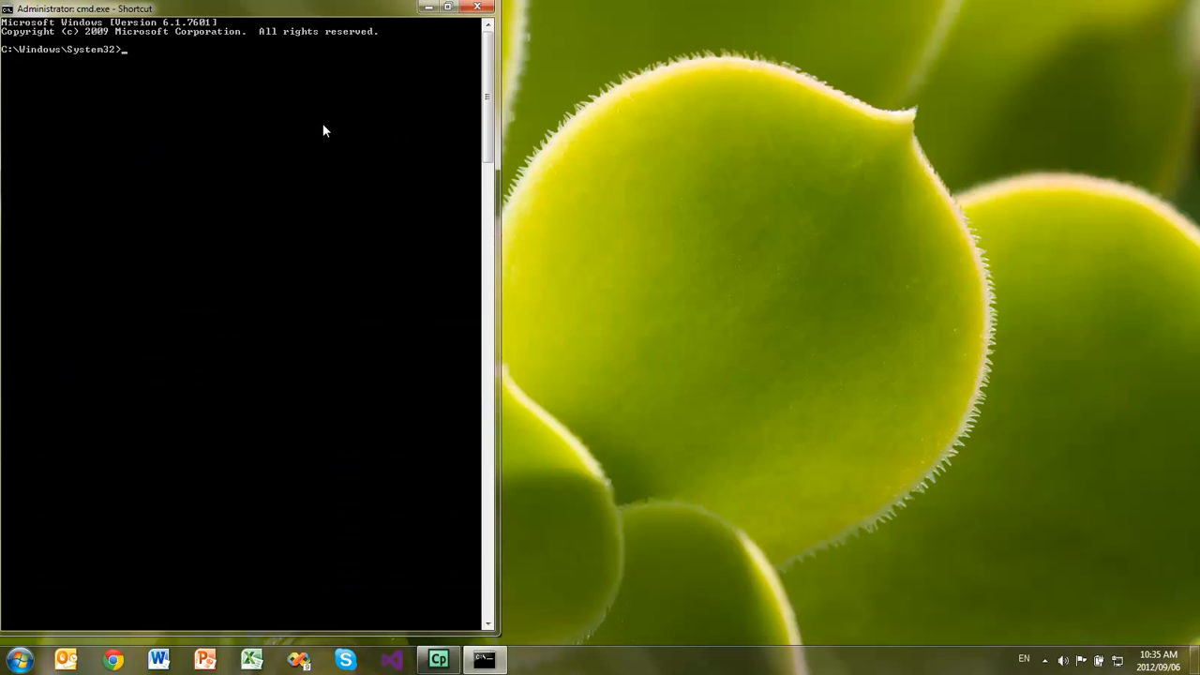
text(d:)
key(Return)
text(cd\work\examples)
key(Return)
- Change into the Batch Mode\Demo subdirectory and clear the console output
text(cd)
key(Tab)
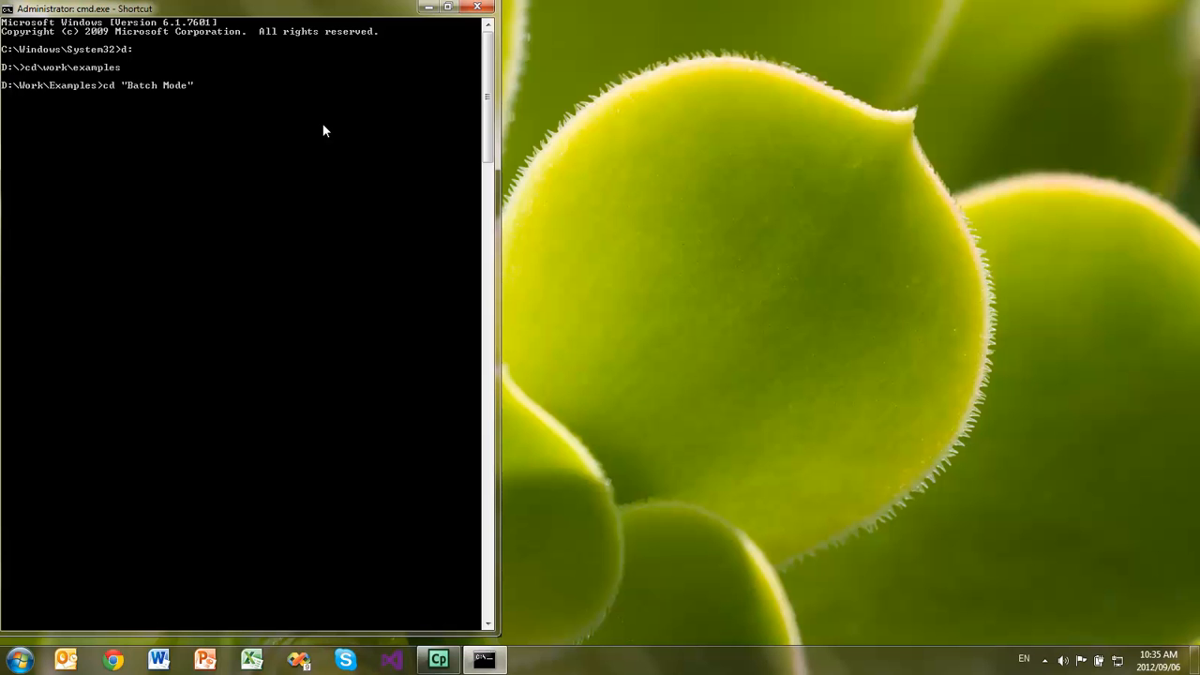
key(Return)
text(cd demo)
key(Return)
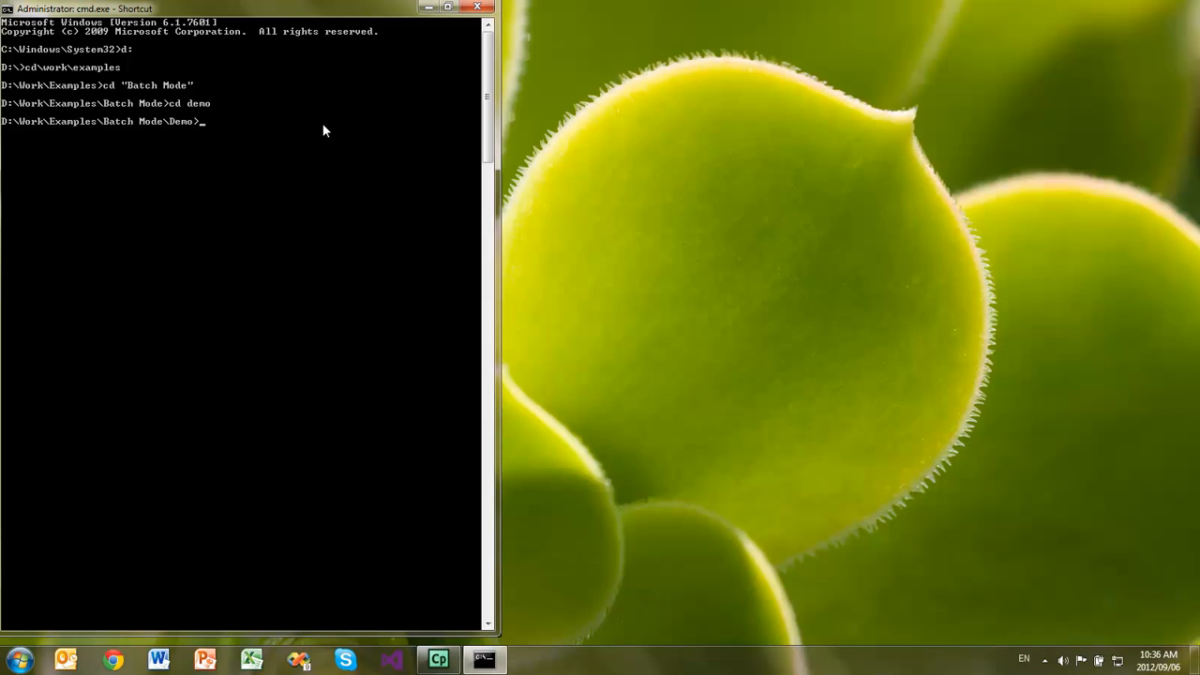
text(cls)
key(Return)
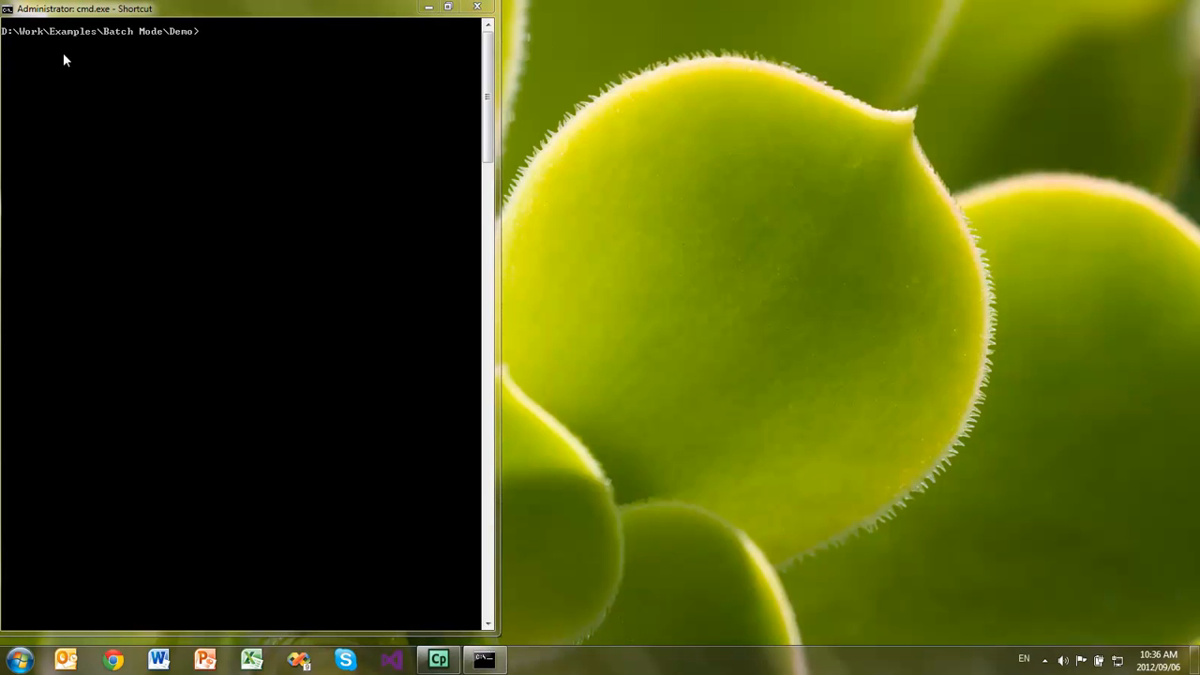
- Paste and run the copied FlownexSEConsole.exe path without arguments, then cancel the project selection
click(7, 10)
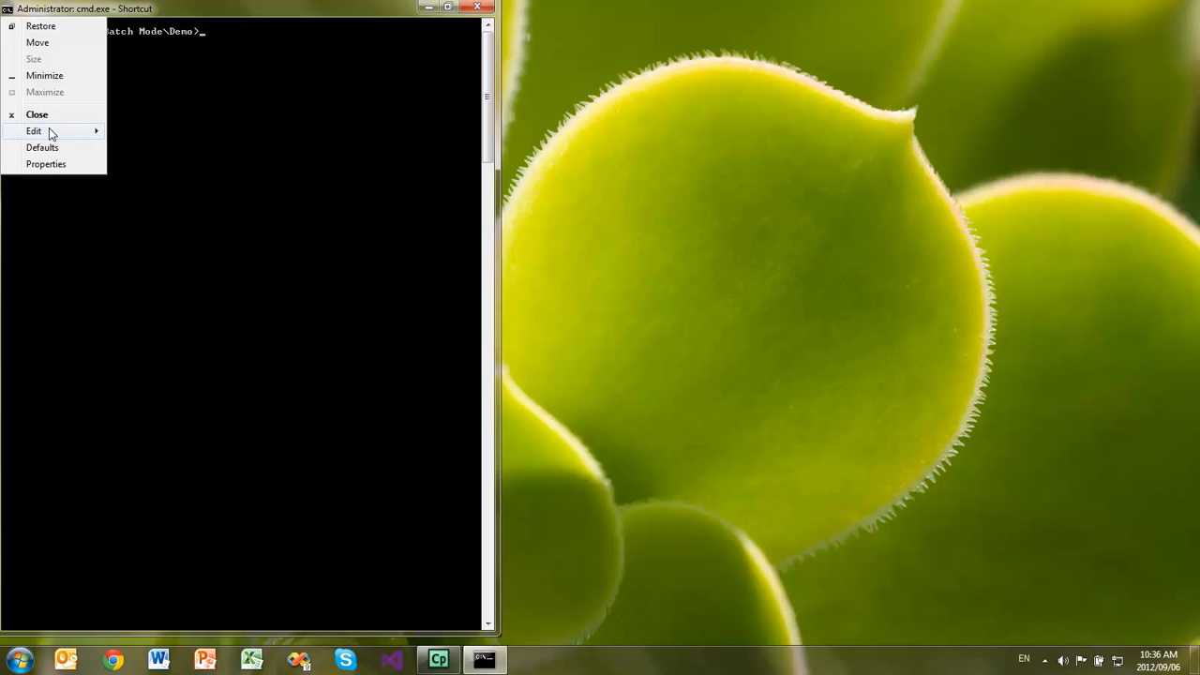
mouse_move(49, 127)
click(152, 165)
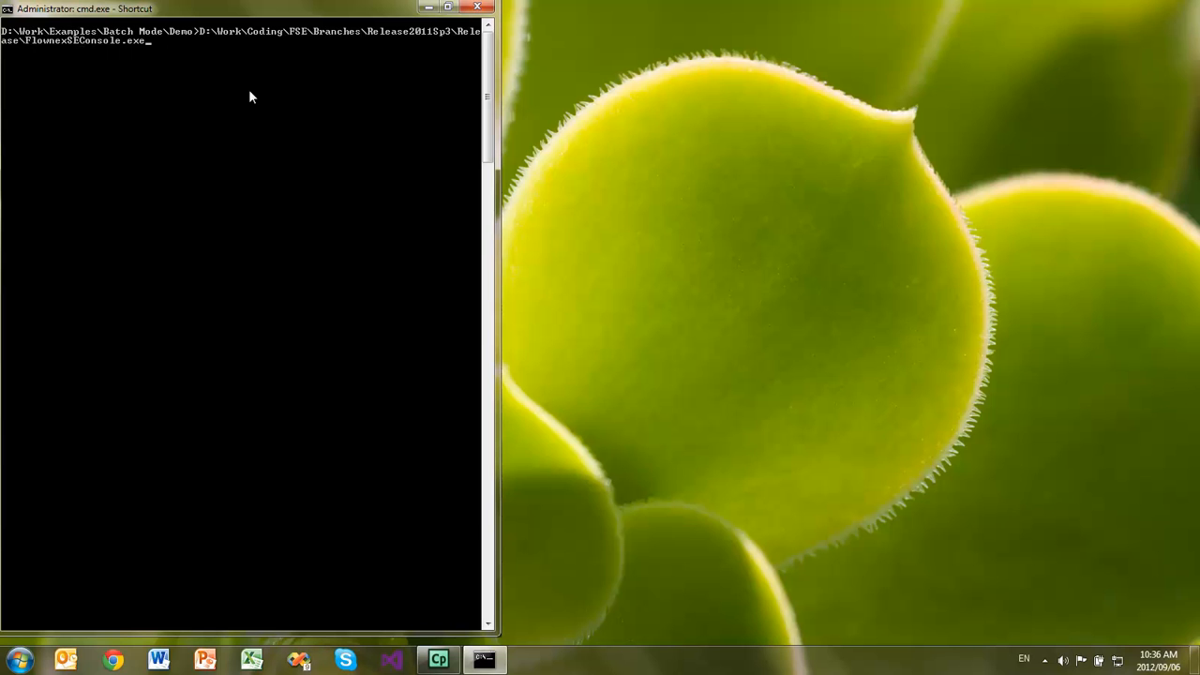
key(Return)
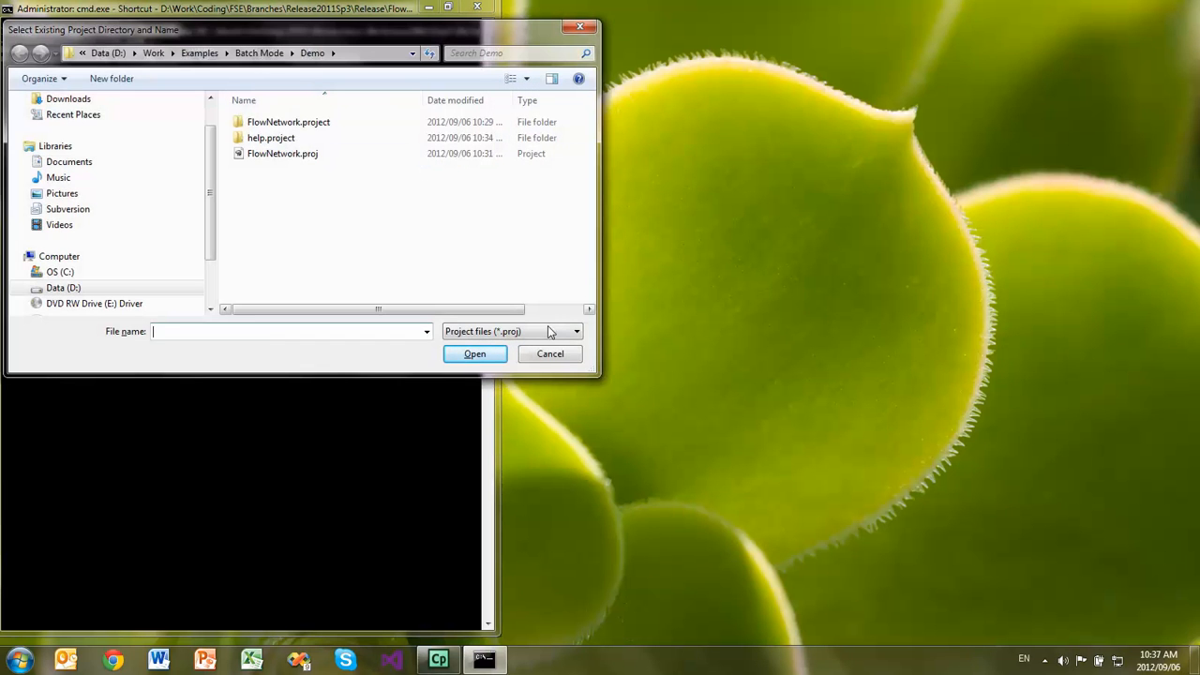
click(550, 355)
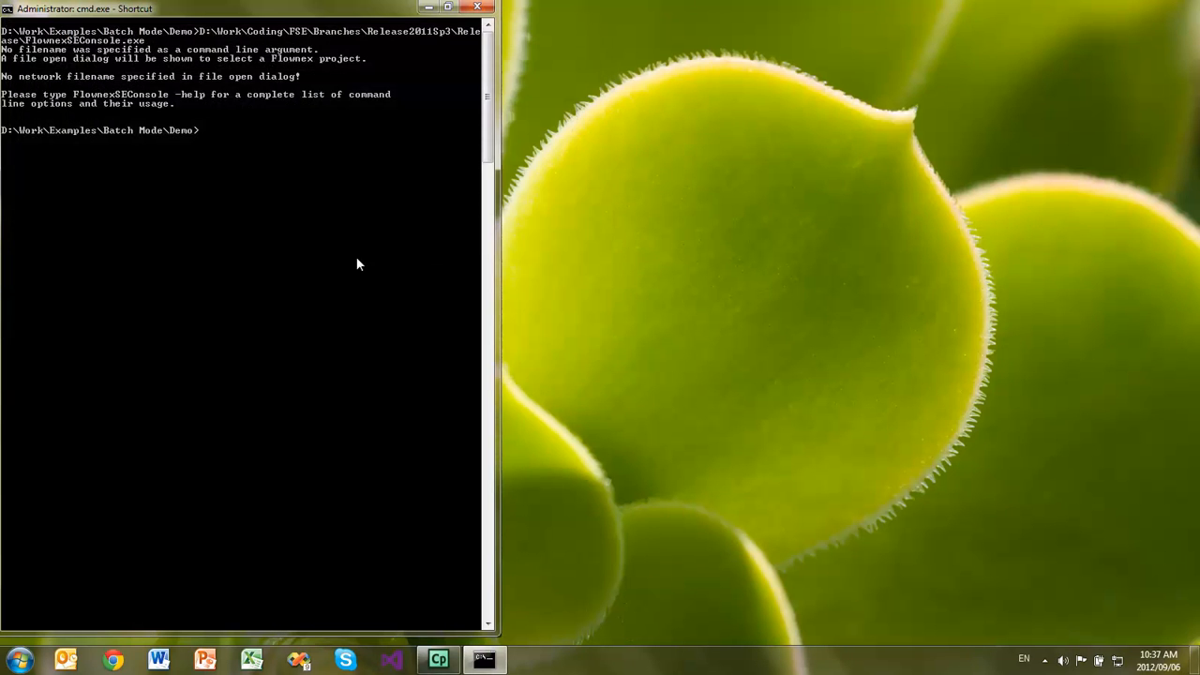
- Run FlownexSEConsole.exe with the -help argument to list its command line options
key(Up)
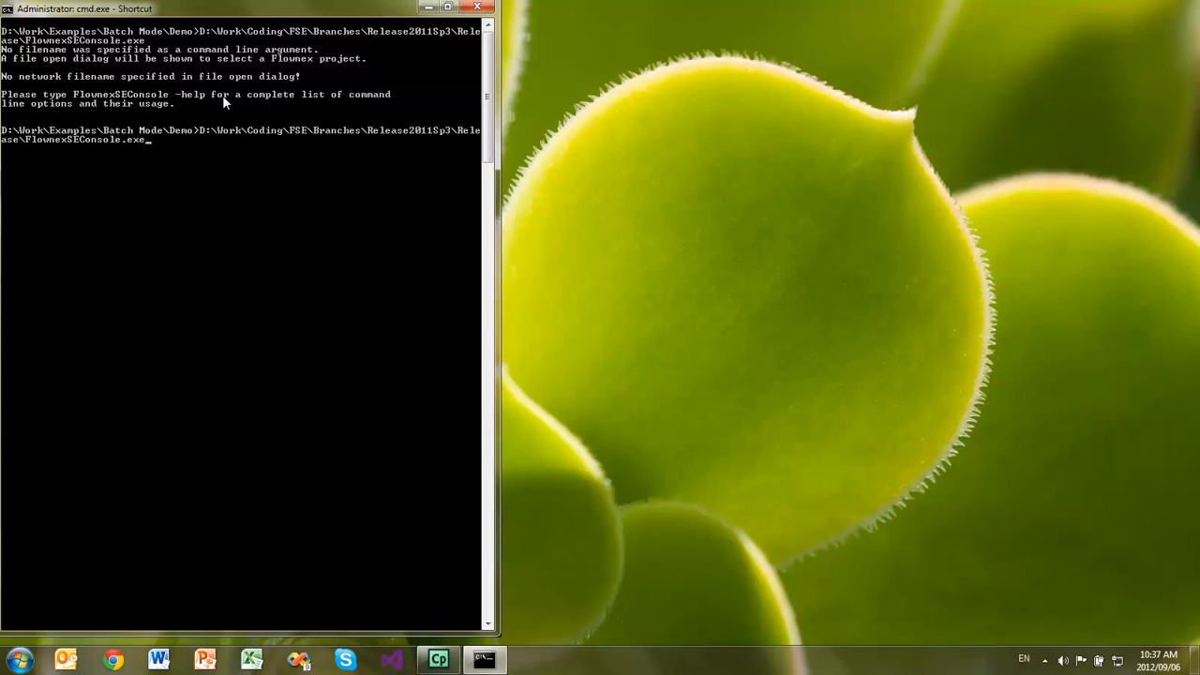
text(-help)
key(Return)
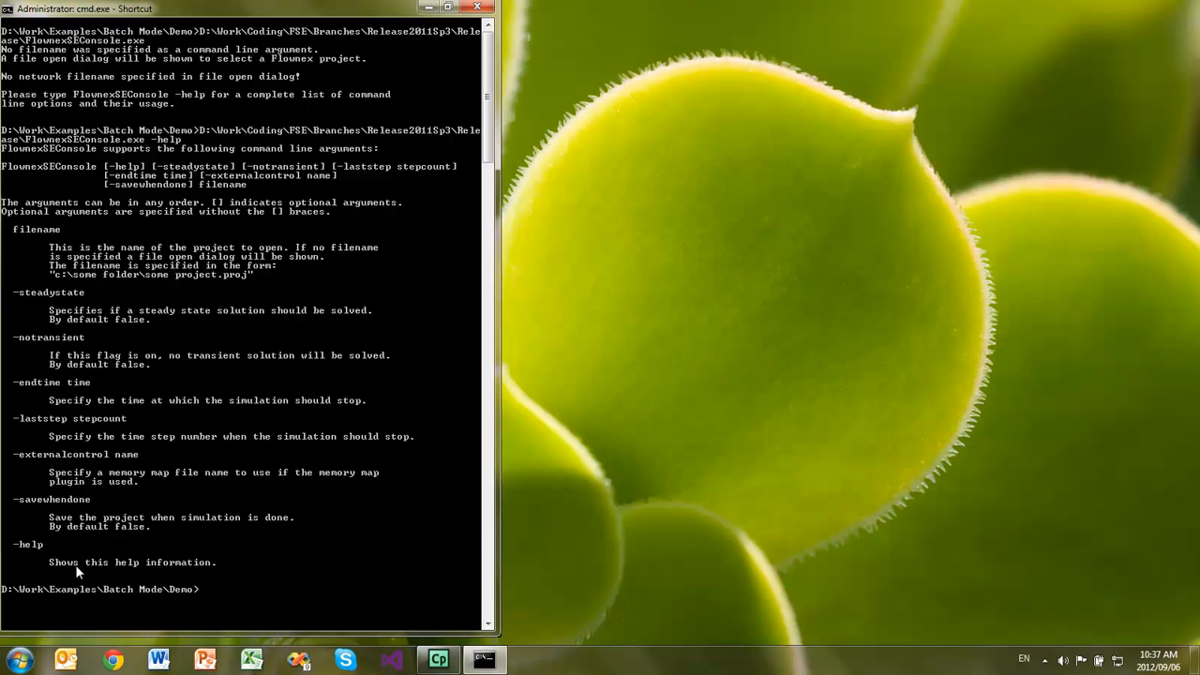
- Run FlownexSEConsole.exe on Flownetwork.proj with the -steadystate and -notransient arguments
key(Up)
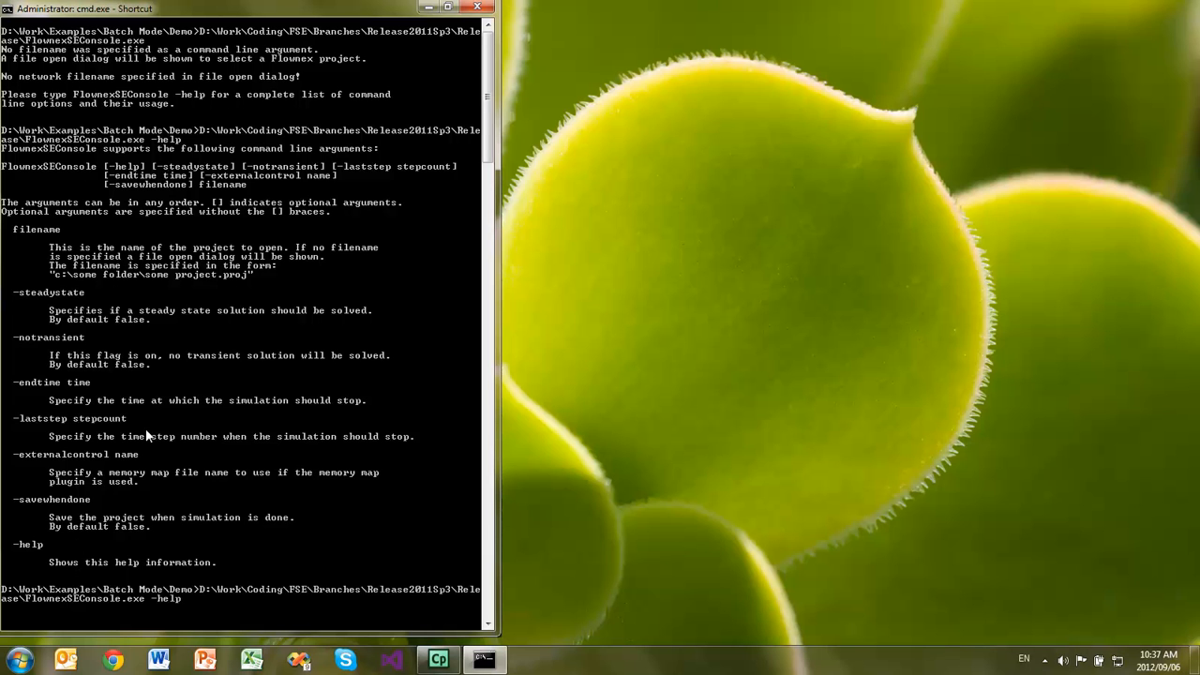
key(BackSpace)
key(BackSpace)
key(BackSpace)
key(BackSpace)
key(BackSpace)
key(BackSpace)
text(Flownetwork.proj -steadystate)
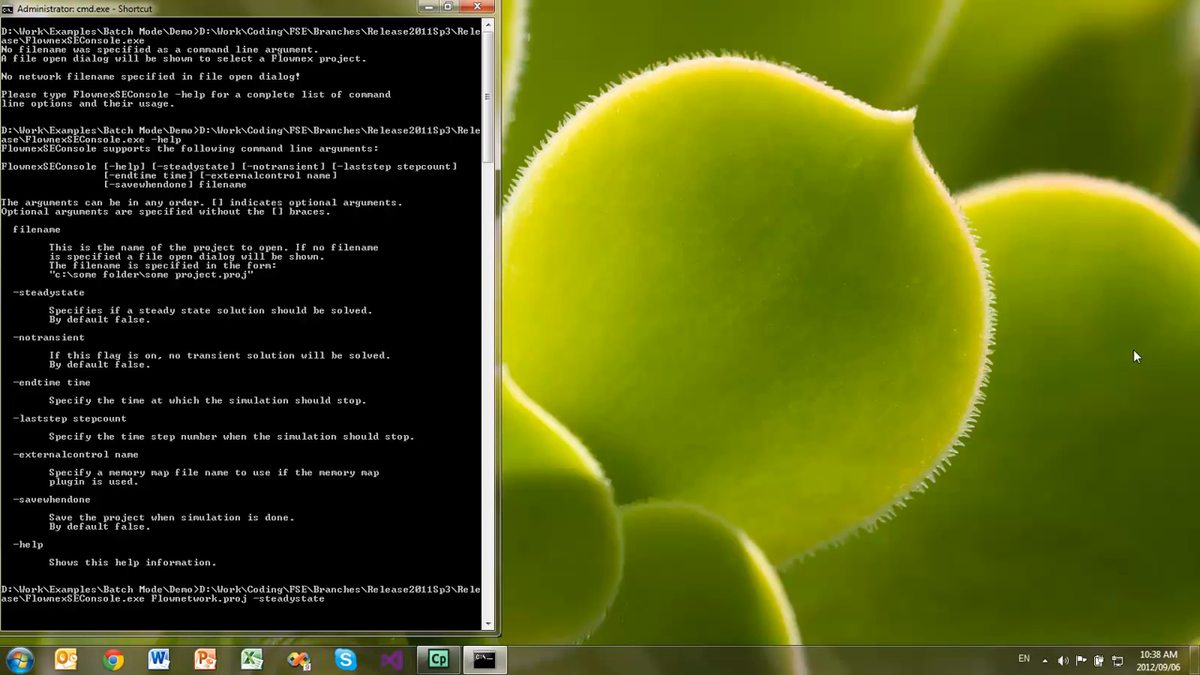
text( -notransient)
key(Return)
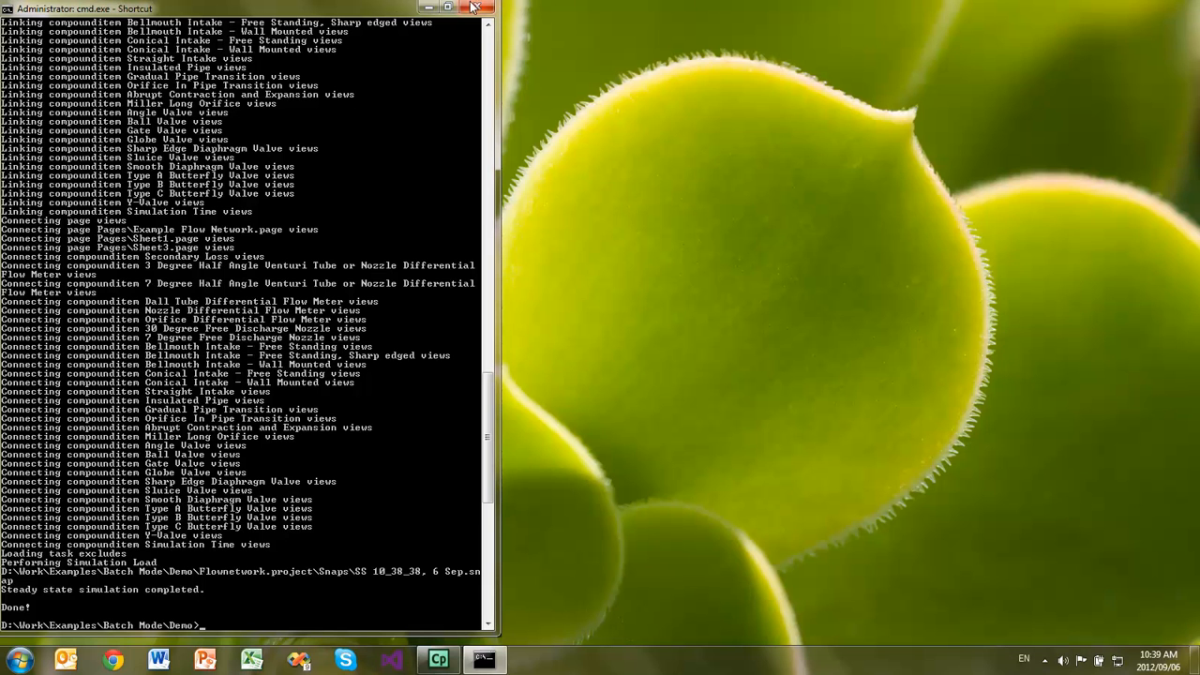
- Minimize the console, open the recent FlowNetwork project in Flownex SE and select the First Pipe element
click(436, 8)
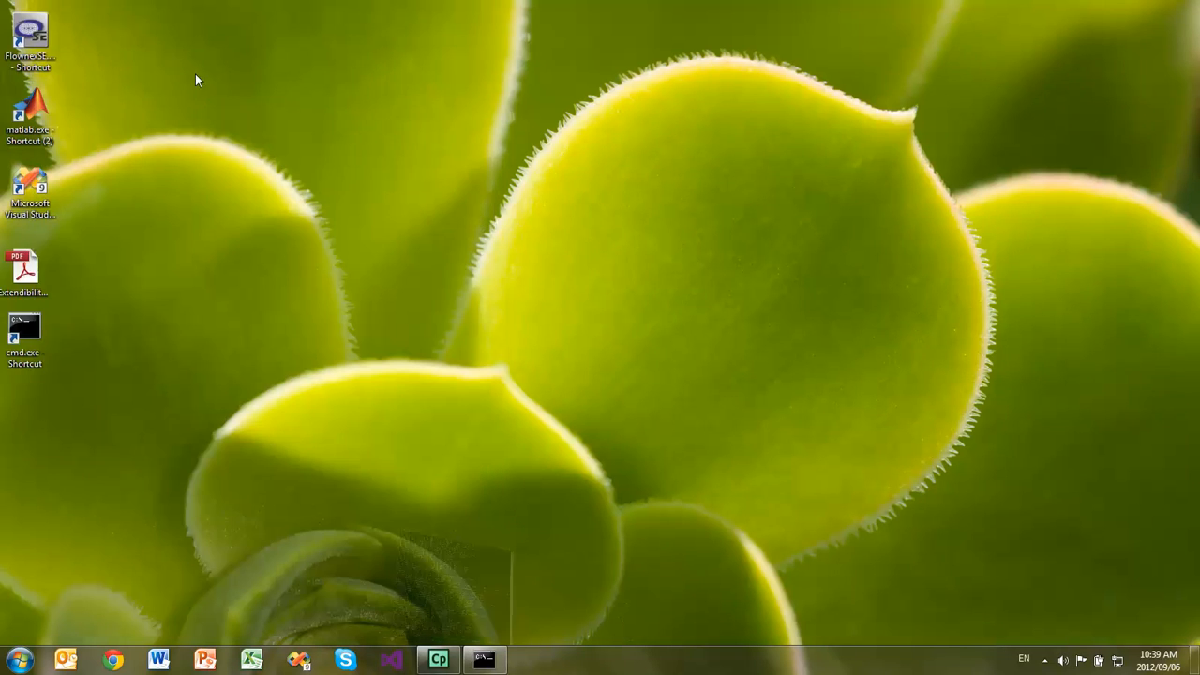
double_click(38, 31)
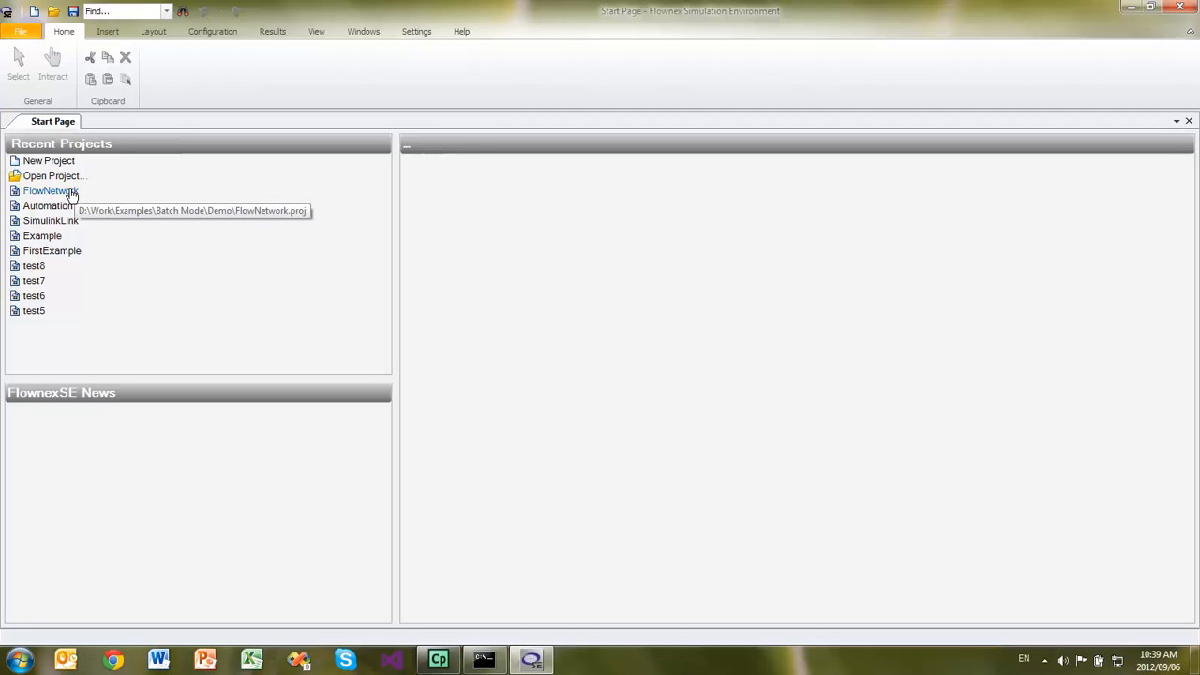
click(52, 190)
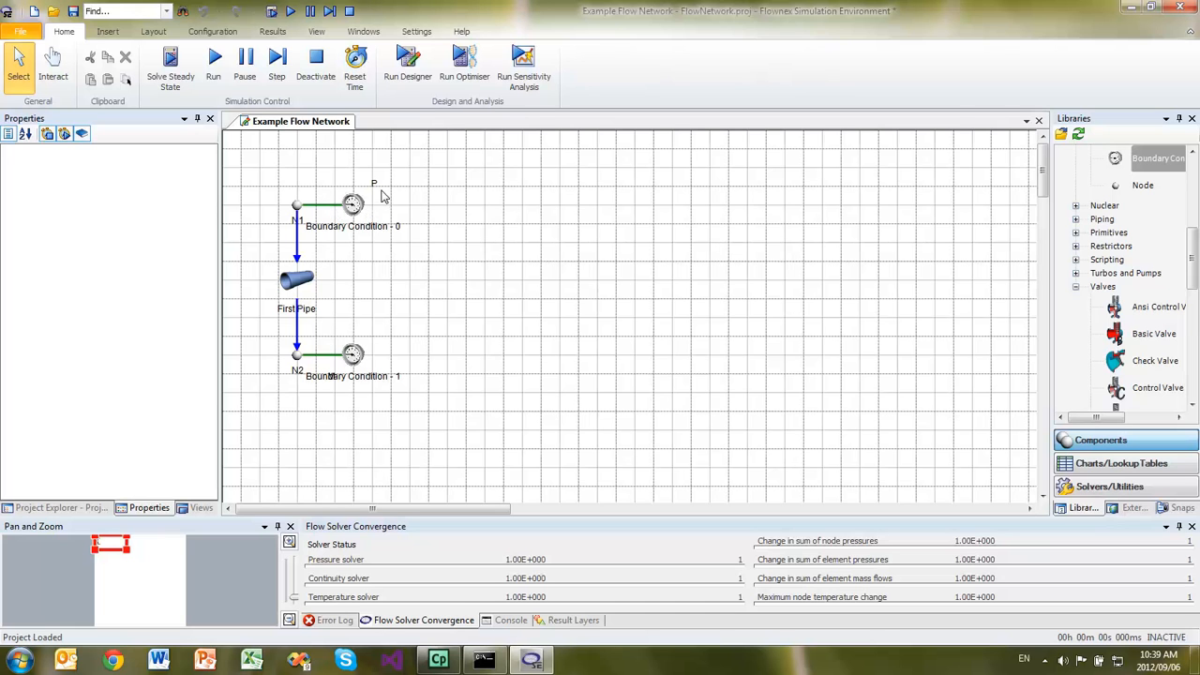
click(298, 281)
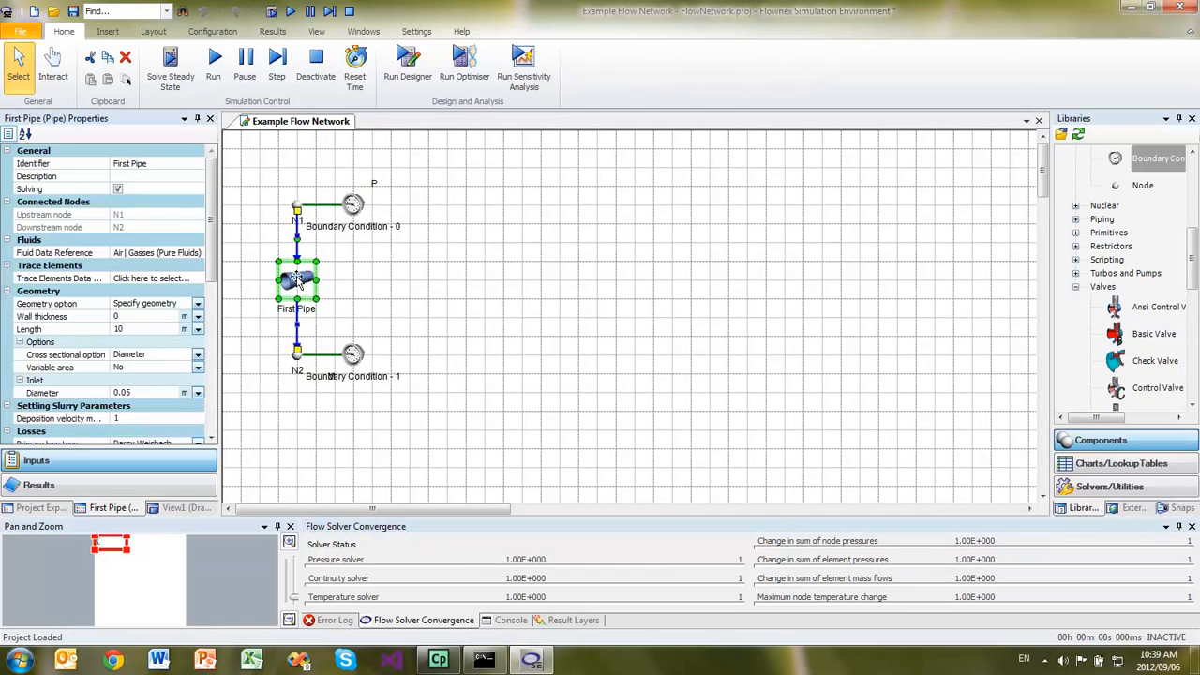
mouse_move(296, 275)
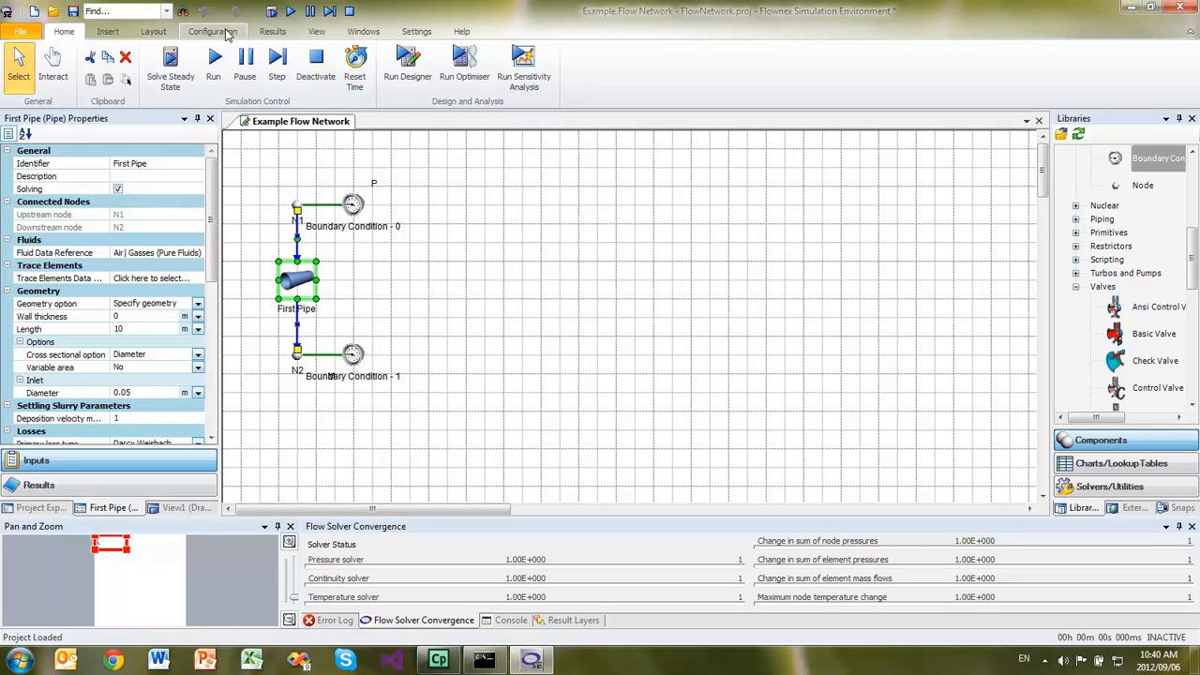
- Add a text file configuration in the Text File Link Setup and move its window clear of the flow network
click(225, 34)
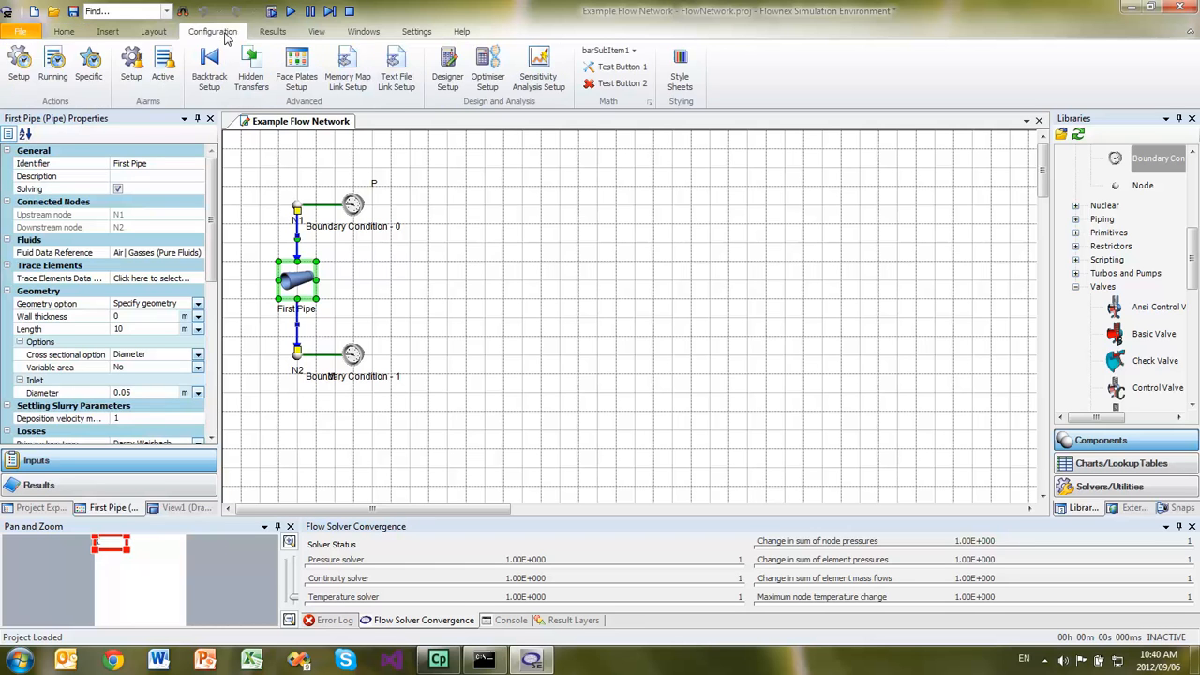
click(405, 80)
right_click(682, 177)
click(722, 181)
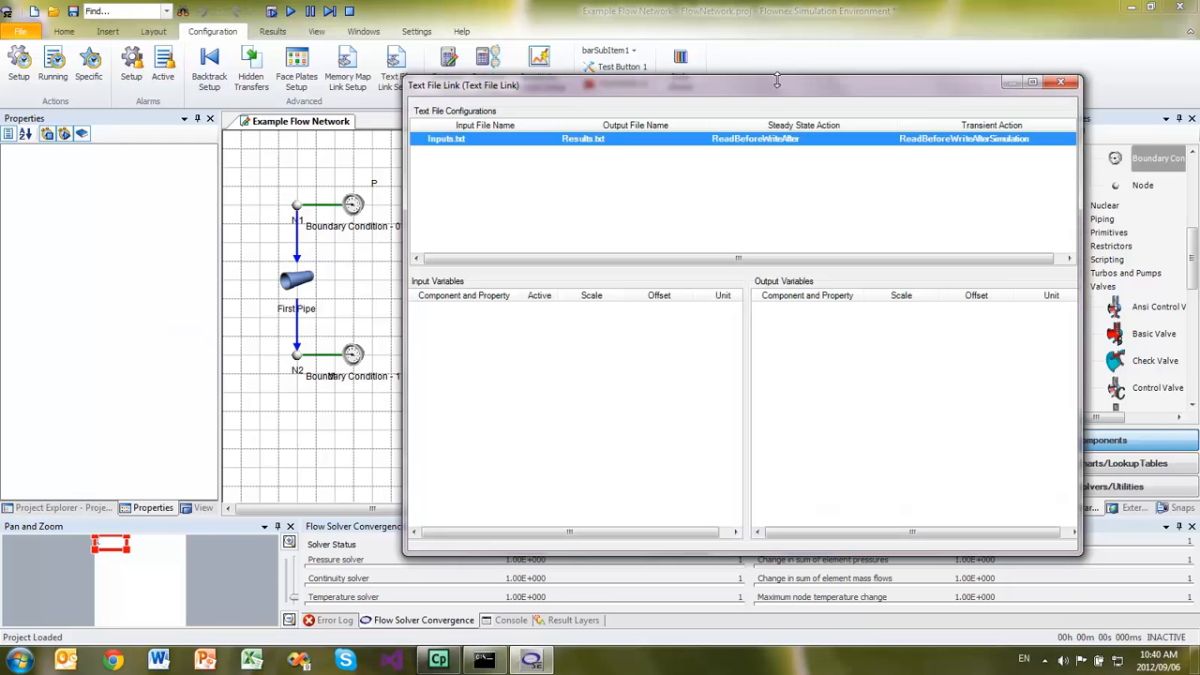
drag(779, 93, 851, 90)
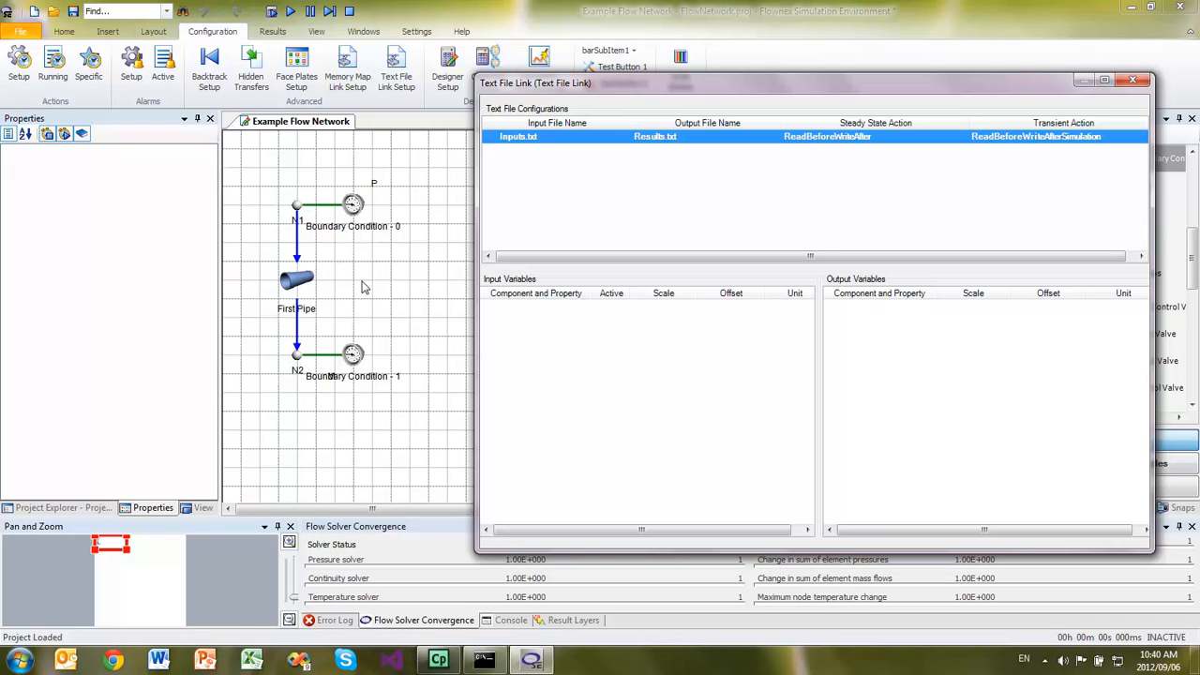
- Add the First Pipe's Length as input variable and its Node pressure drop as output variable, then close the text file link setup
click(298, 283)
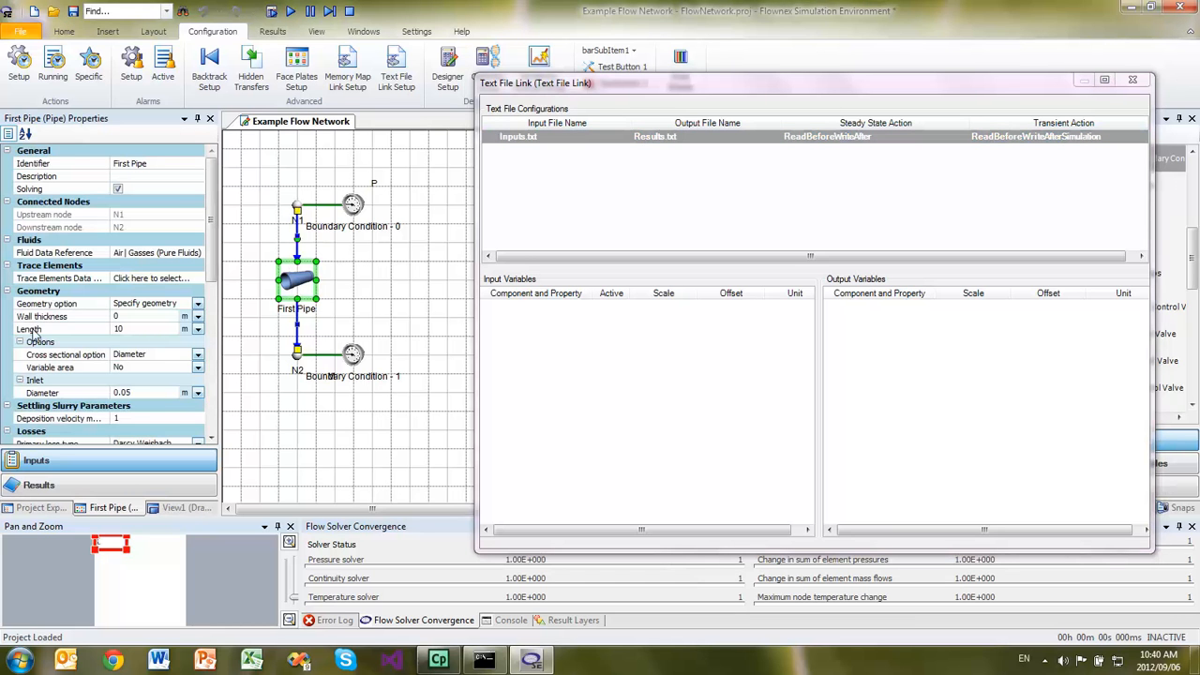
drag(137, 336, 562, 328)
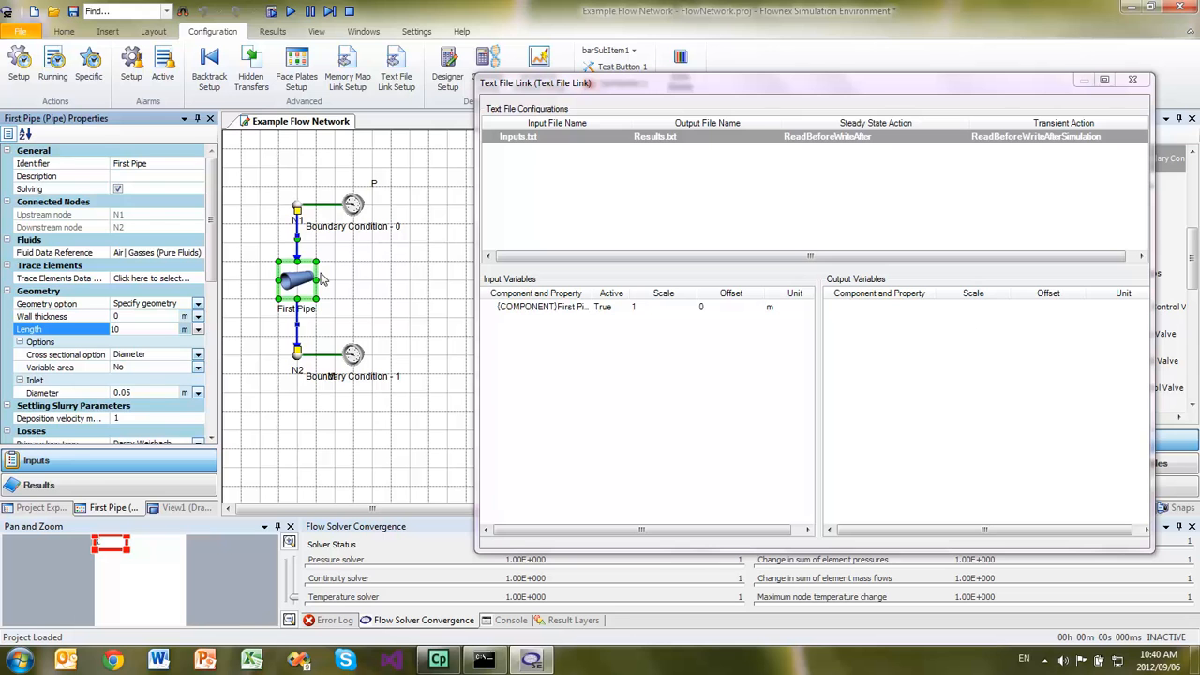
click(59, 488)
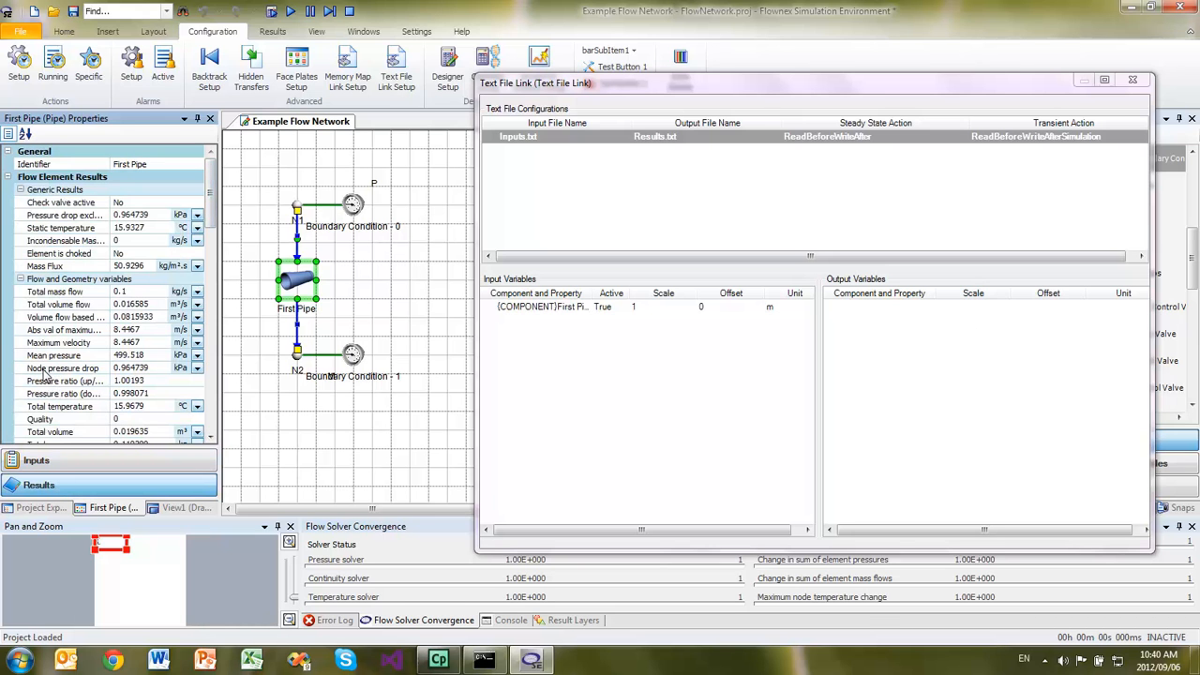
drag(47, 373, 878, 339)
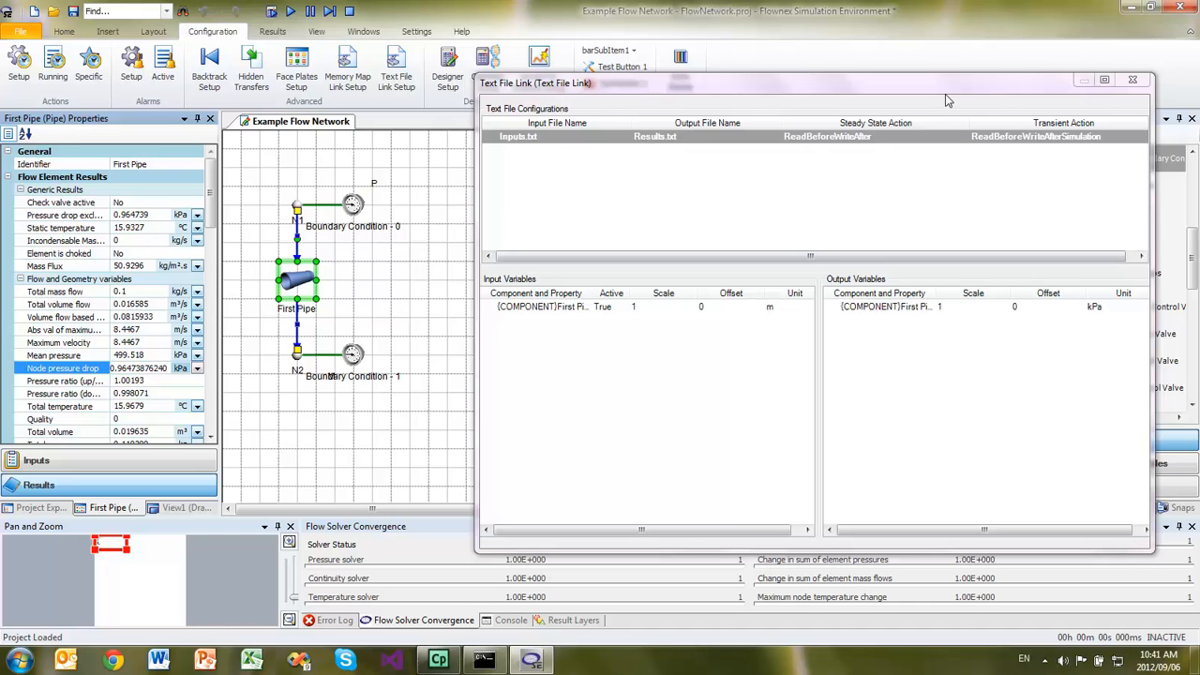
click(1136, 83)
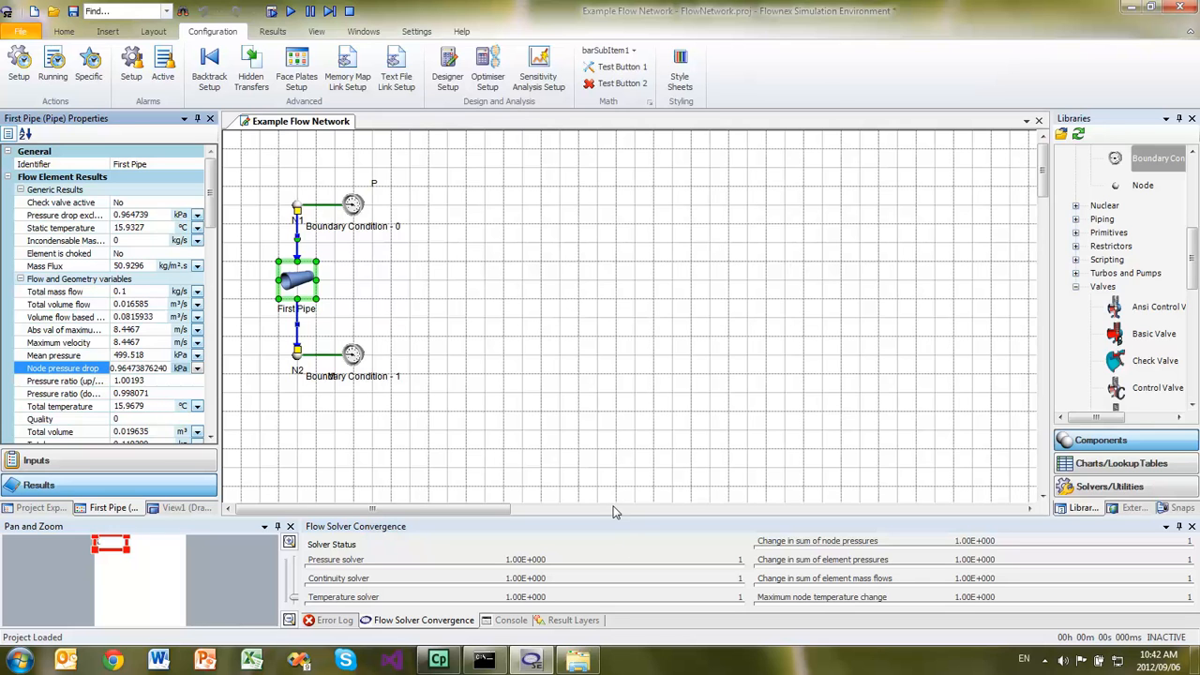
- Switch to Windows Explorer and create an empty text document named Inputs.txt in the FlowNetwork.project folder
click(577, 659)
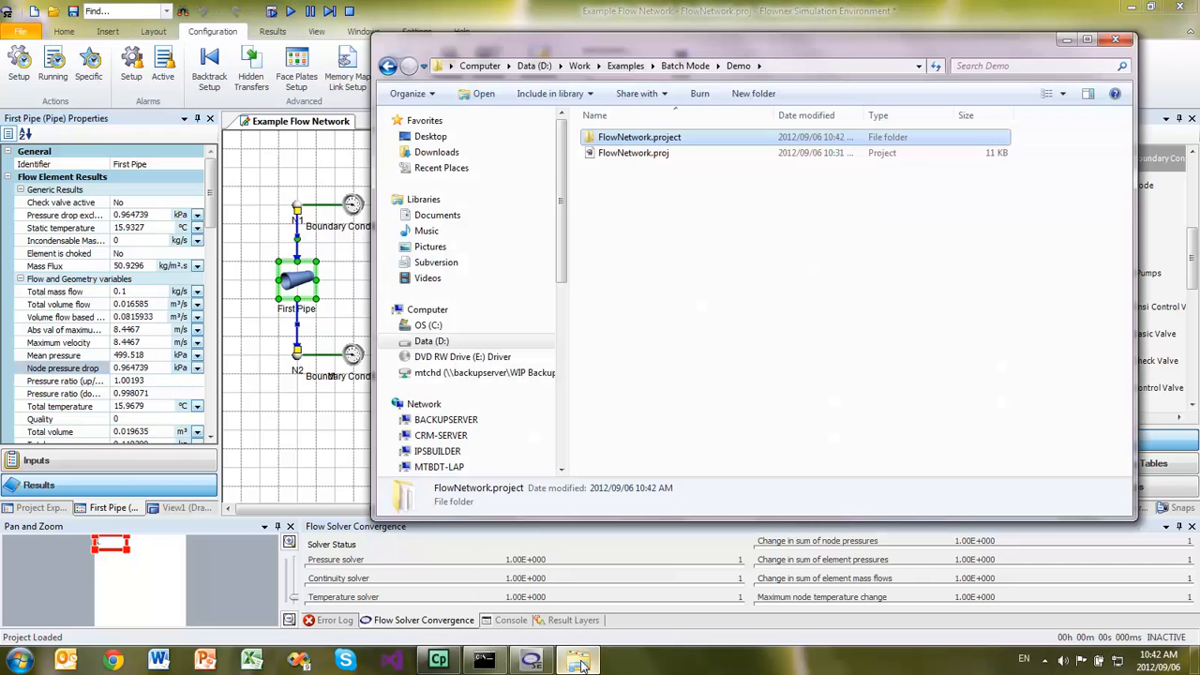
click(633, 139)
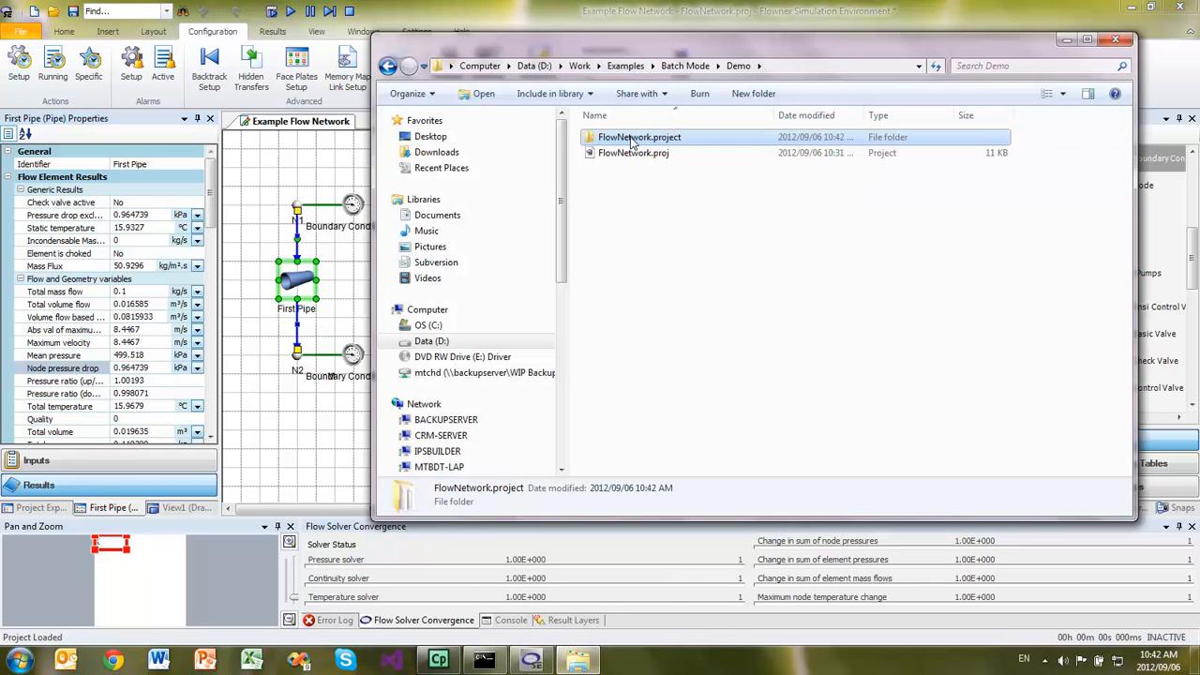
double_click(634, 139)
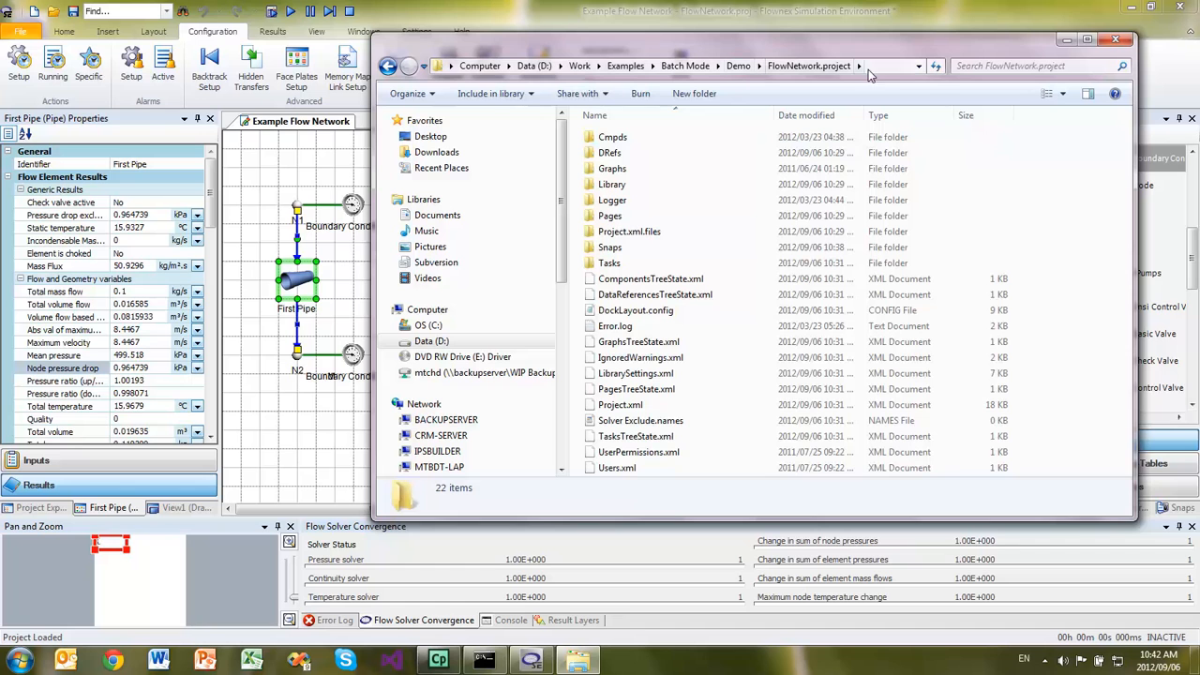
right_click(1049, 322)
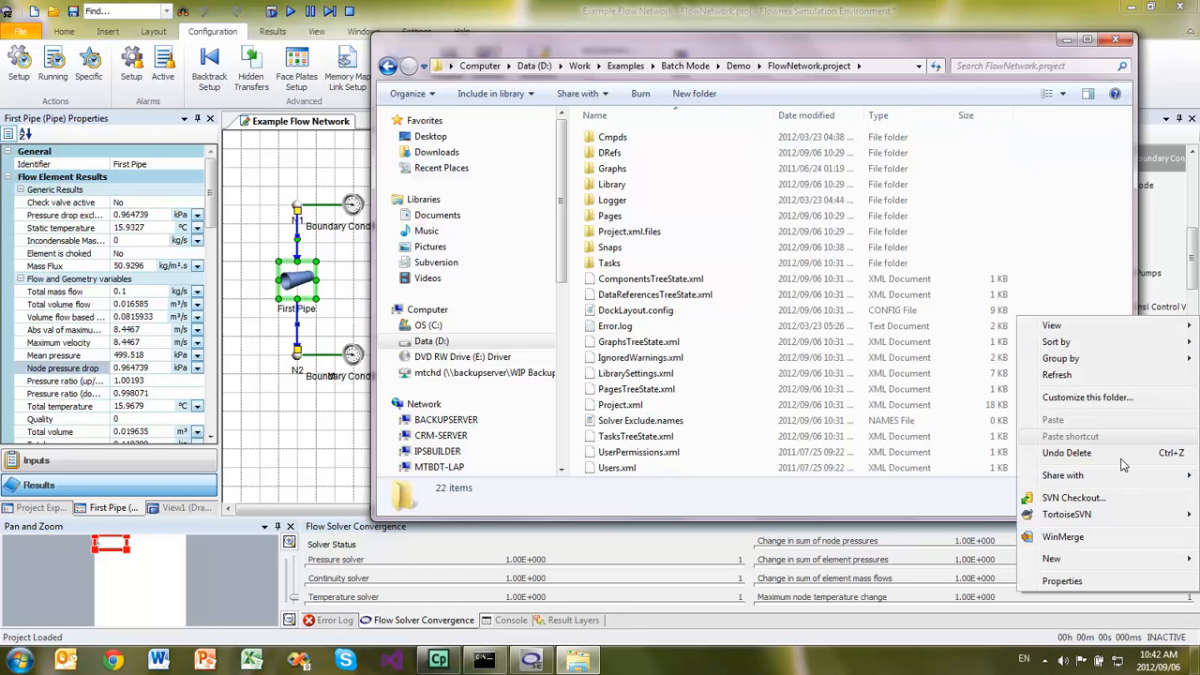
mouse_move(1076, 560)
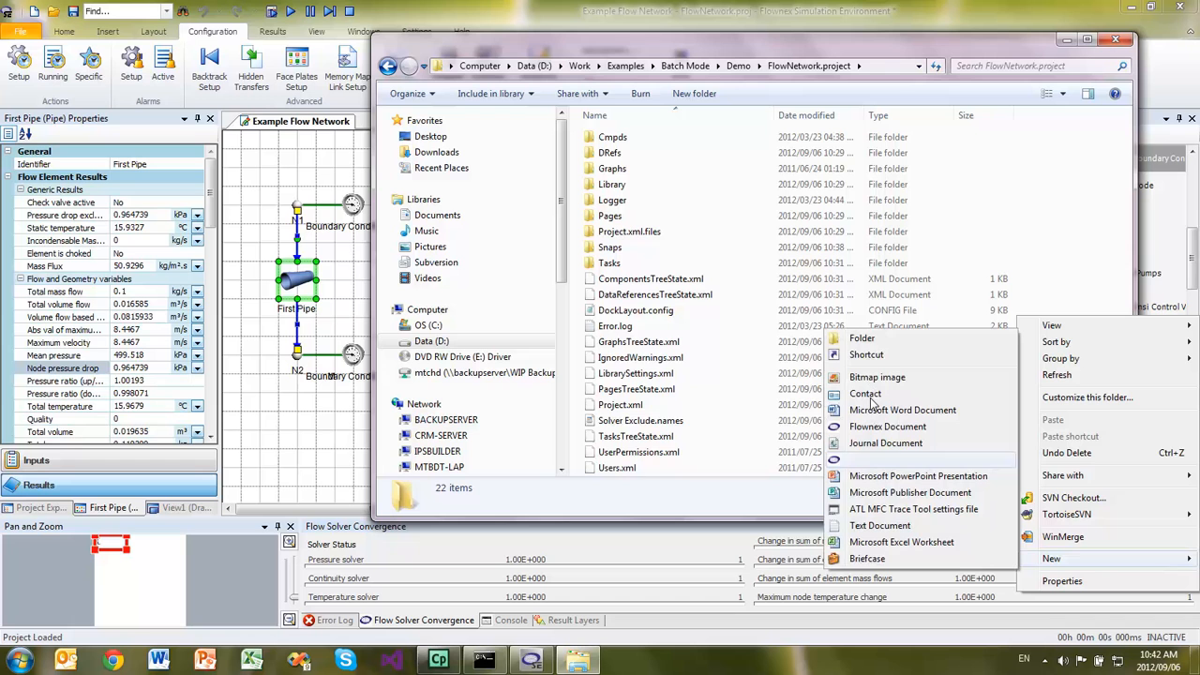
click(863, 525)
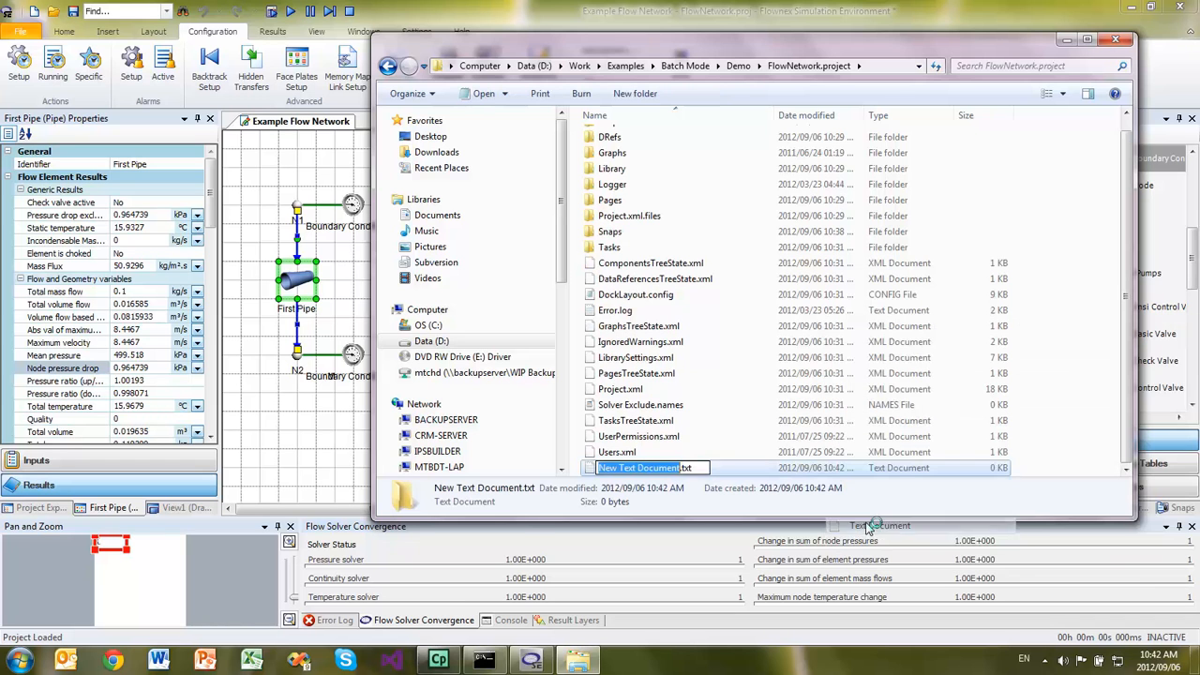
text(Inputs)
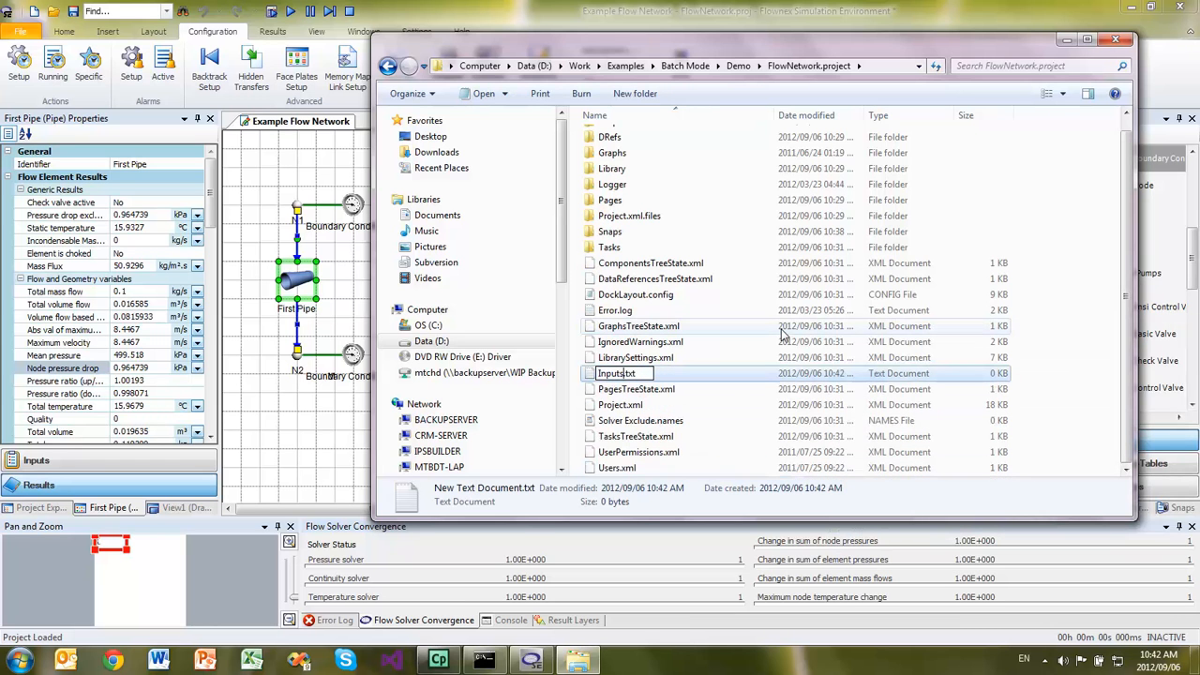
click(1021, 347)
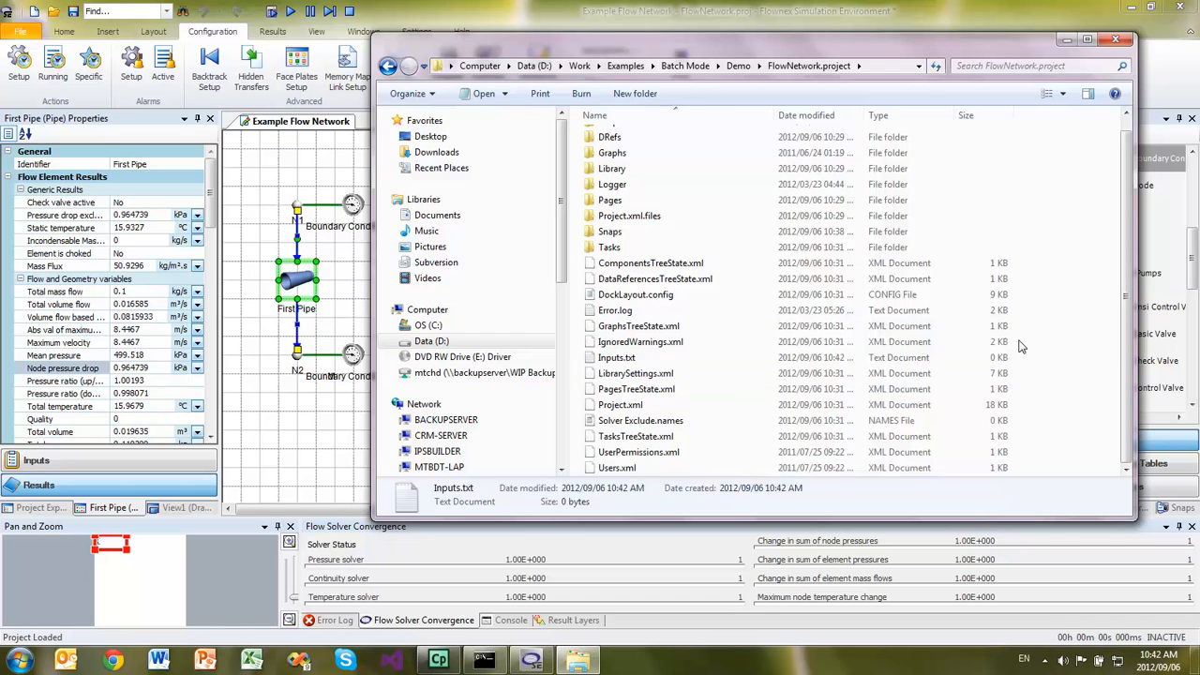
- Open Inputs.txt in Notepad, enter 1000 as its content, then save and close the file
double_click(616, 359)
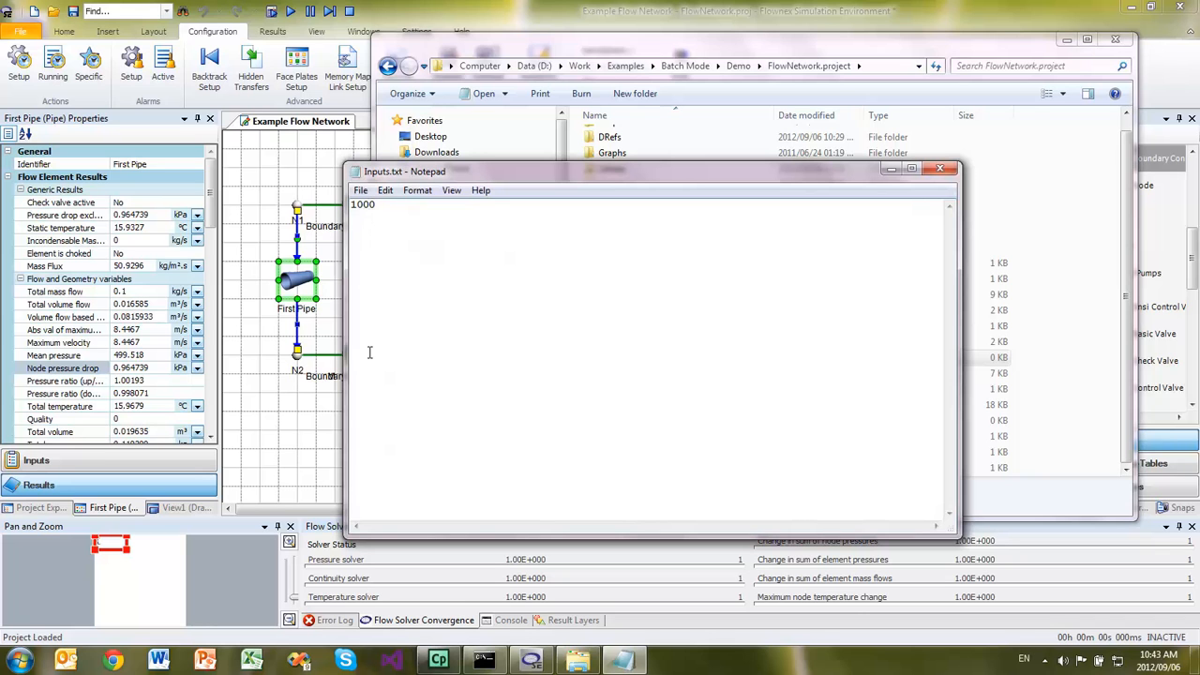
click(360, 191)
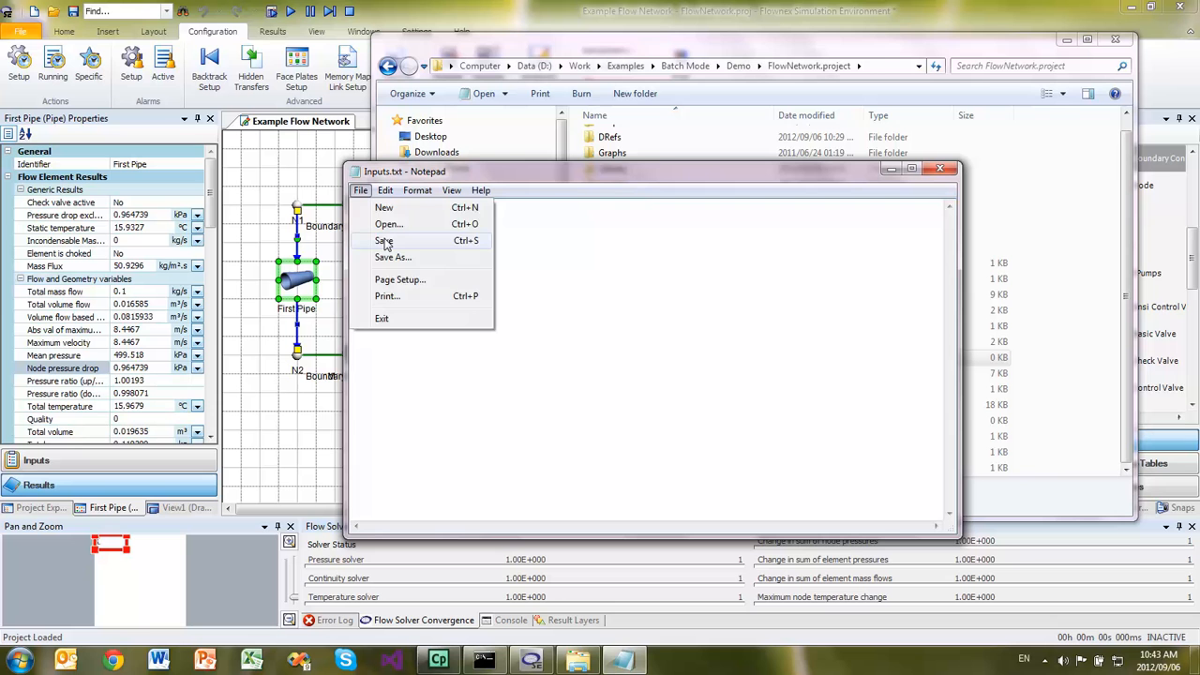
click(386, 243)
click(939, 169)
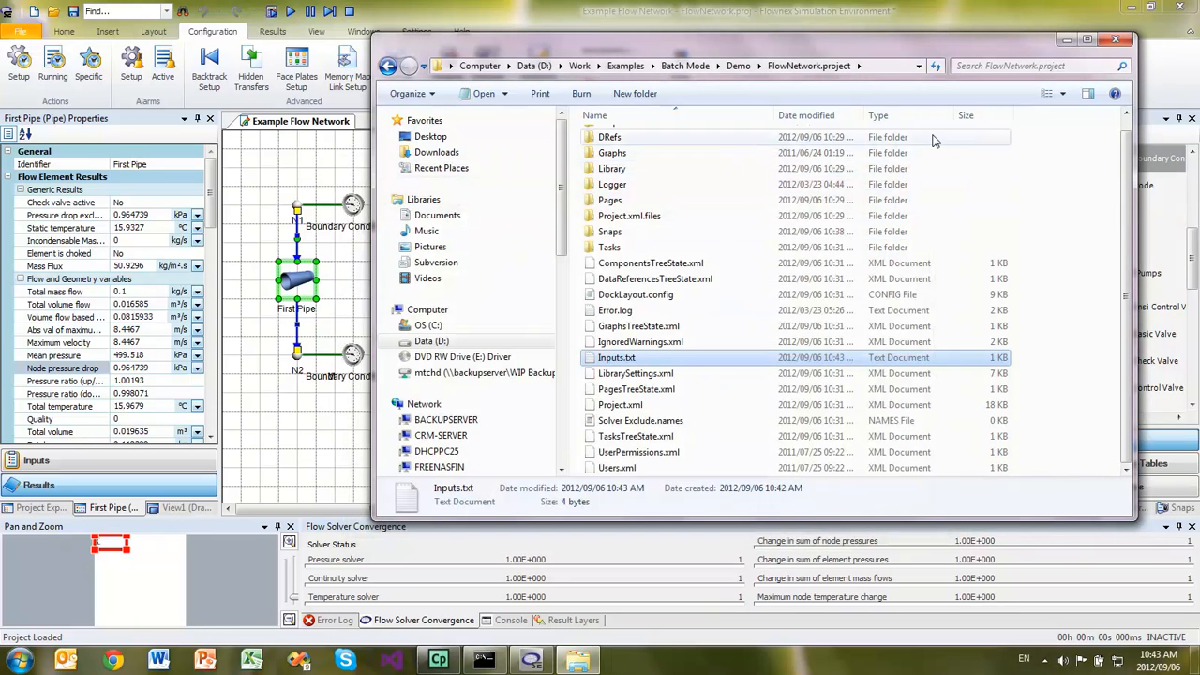
- Switch to Flownex SE, solve the network to steady state and inspect the First Pipe's inputs and results
click(916, 19)
click(66, 32)
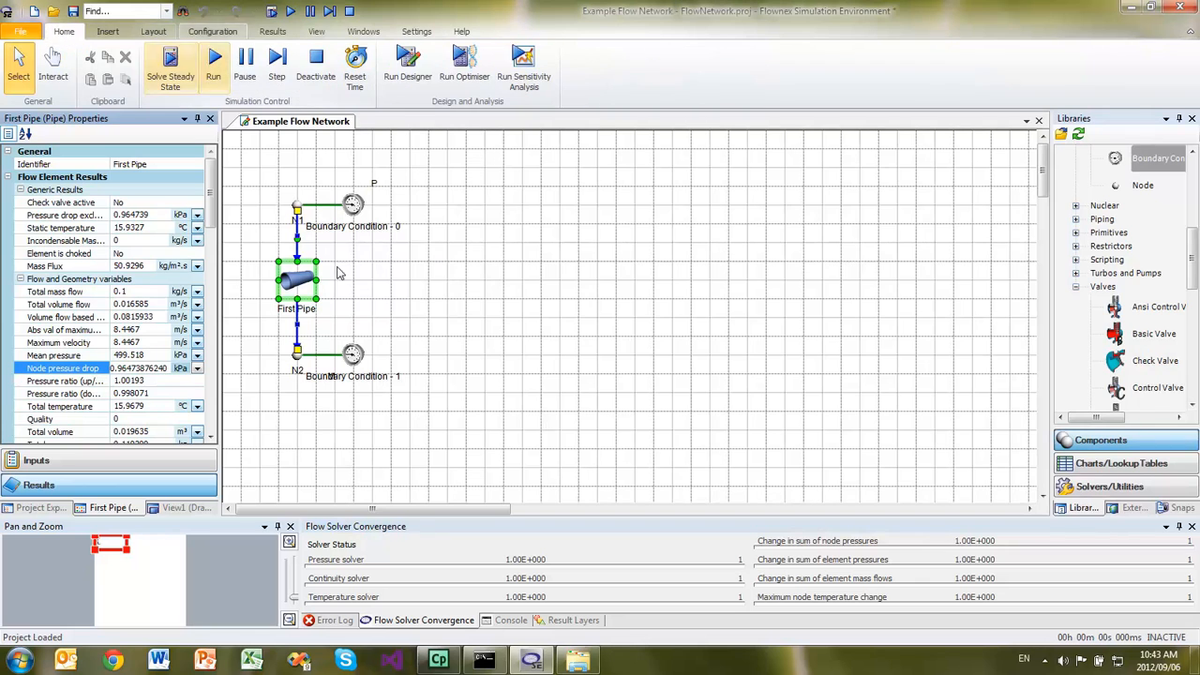
click(18, 466)
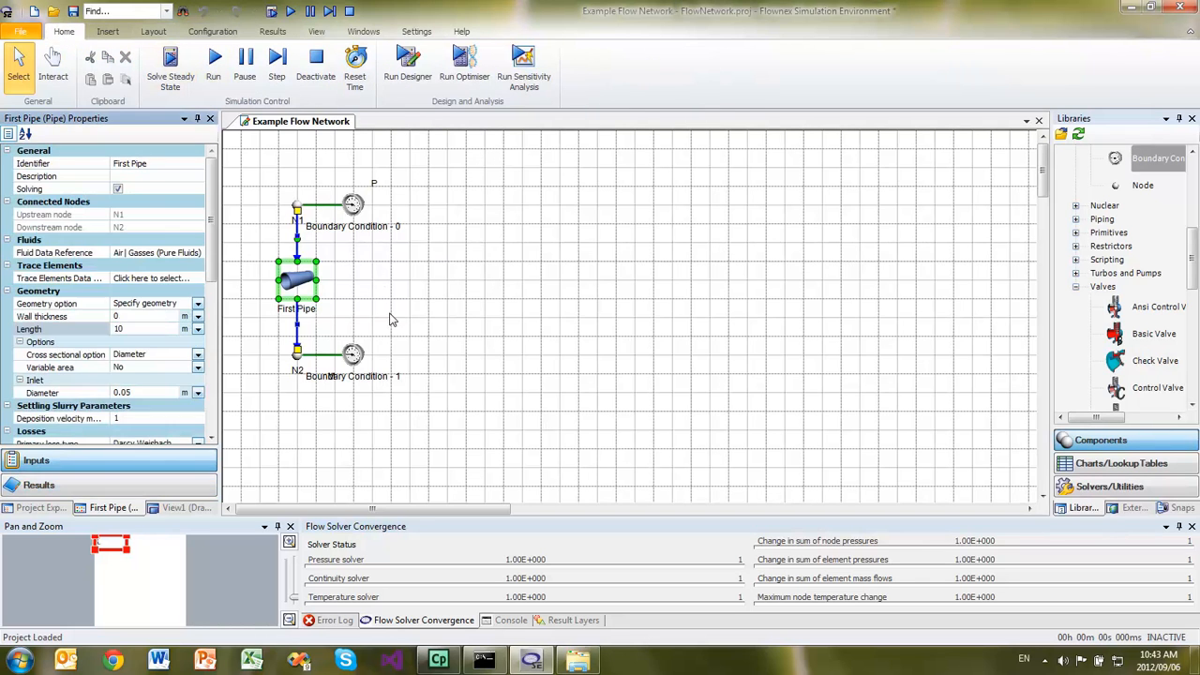
click(395, 319)
click(171, 60)
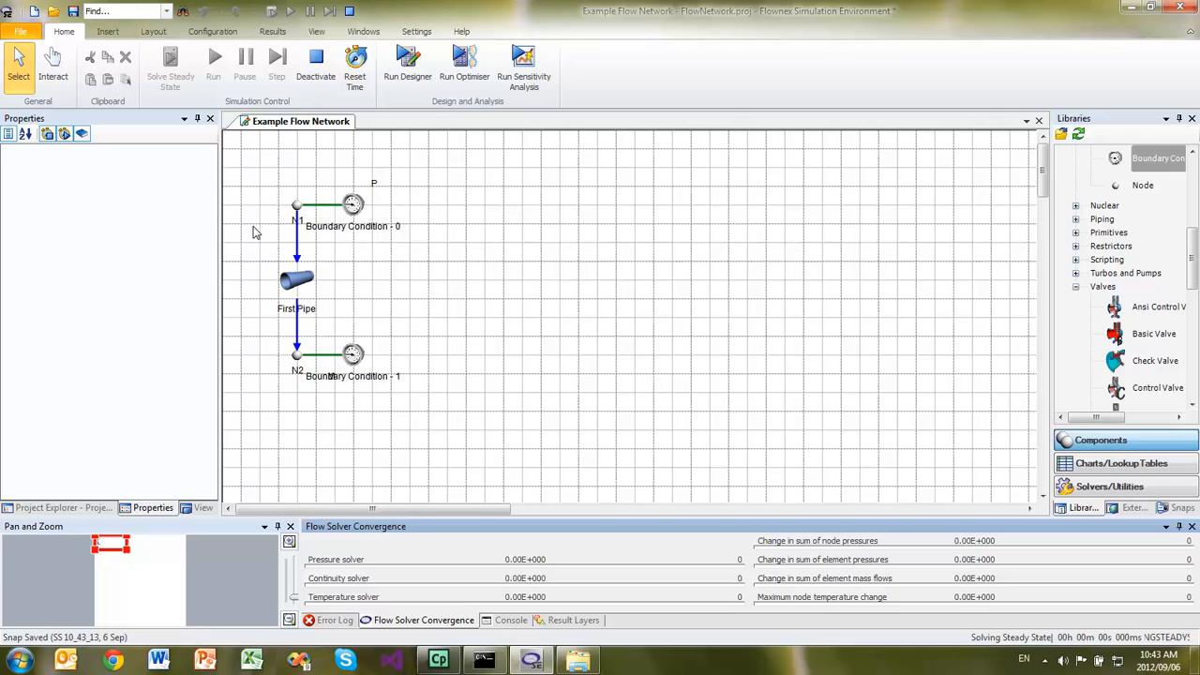
click(298, 281)
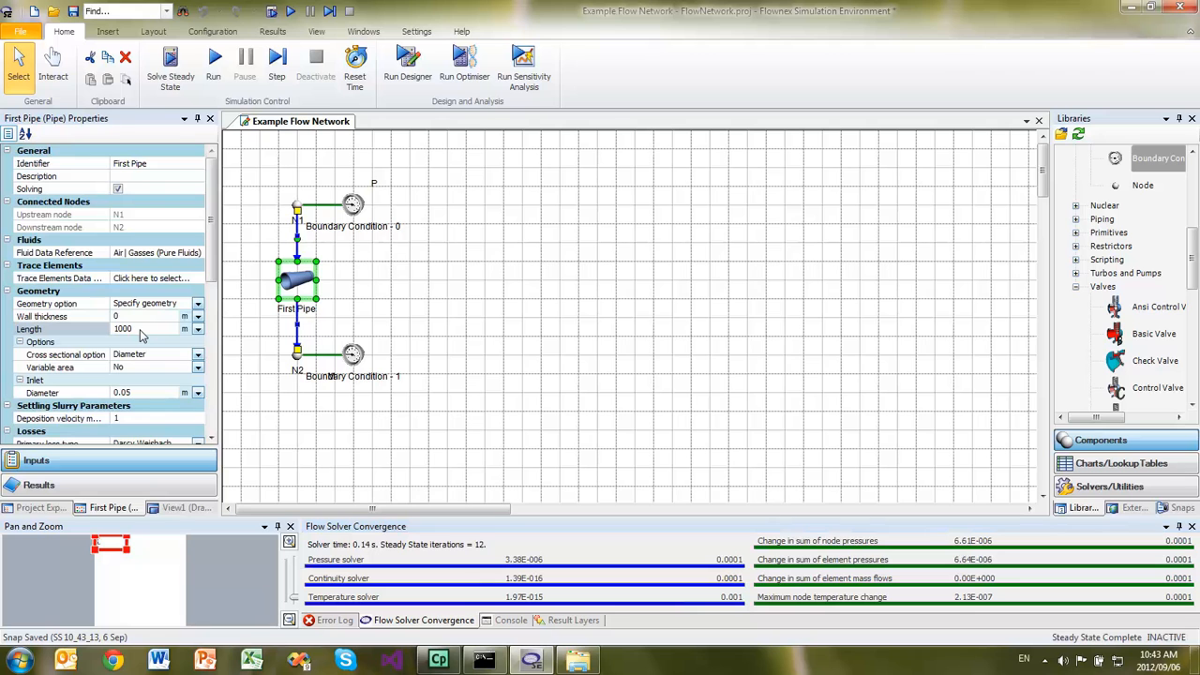
click(103, 485)
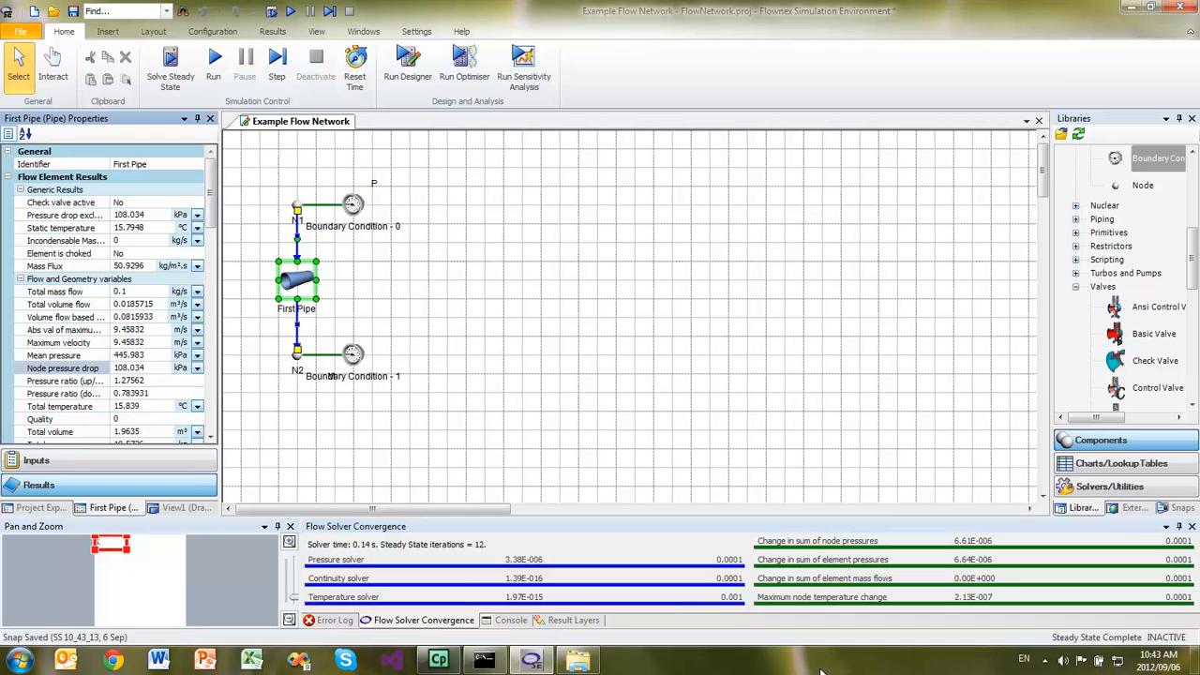
- Switch to Windows Explorer and check the contents of Results.txt and Inputs.txt in the FlowNetwork.project folder
click(577, 660)
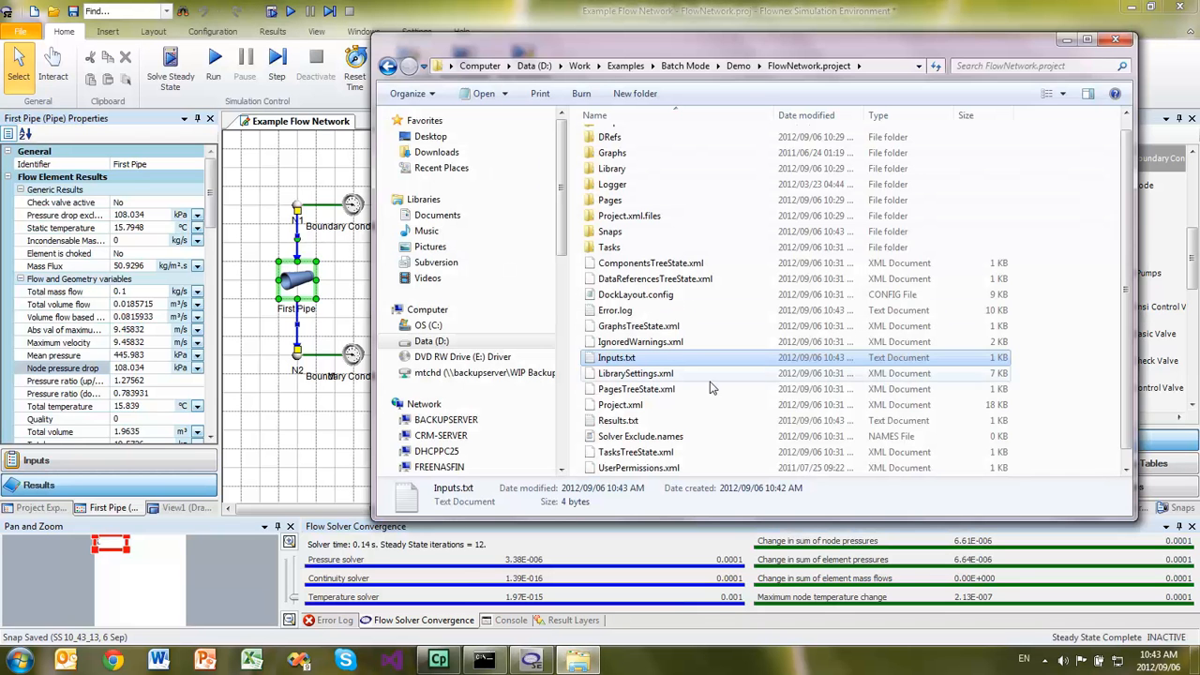
double_click(630, 420)
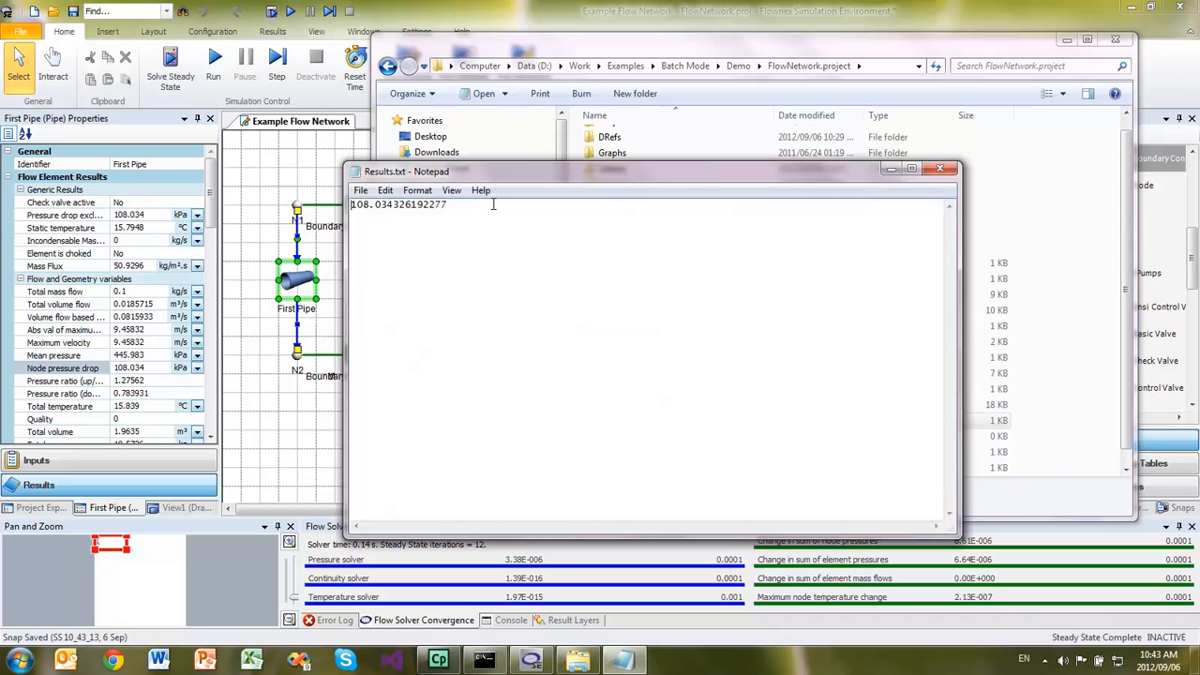
click(949, 171)
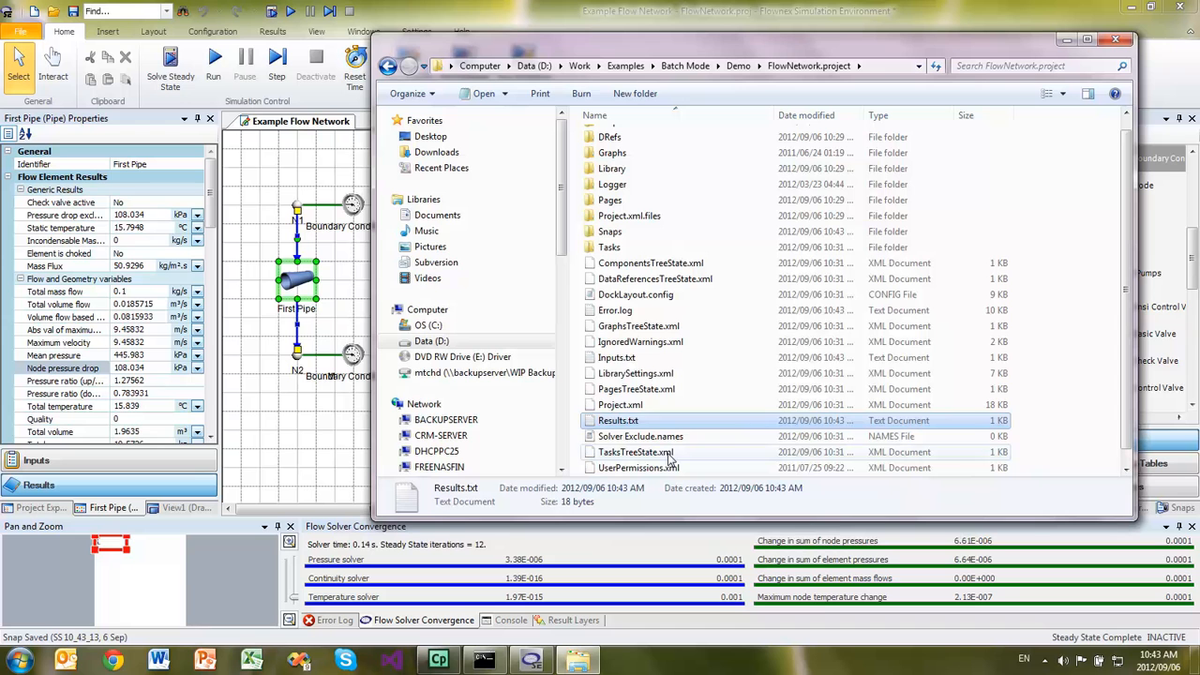
double_click(626, 362)
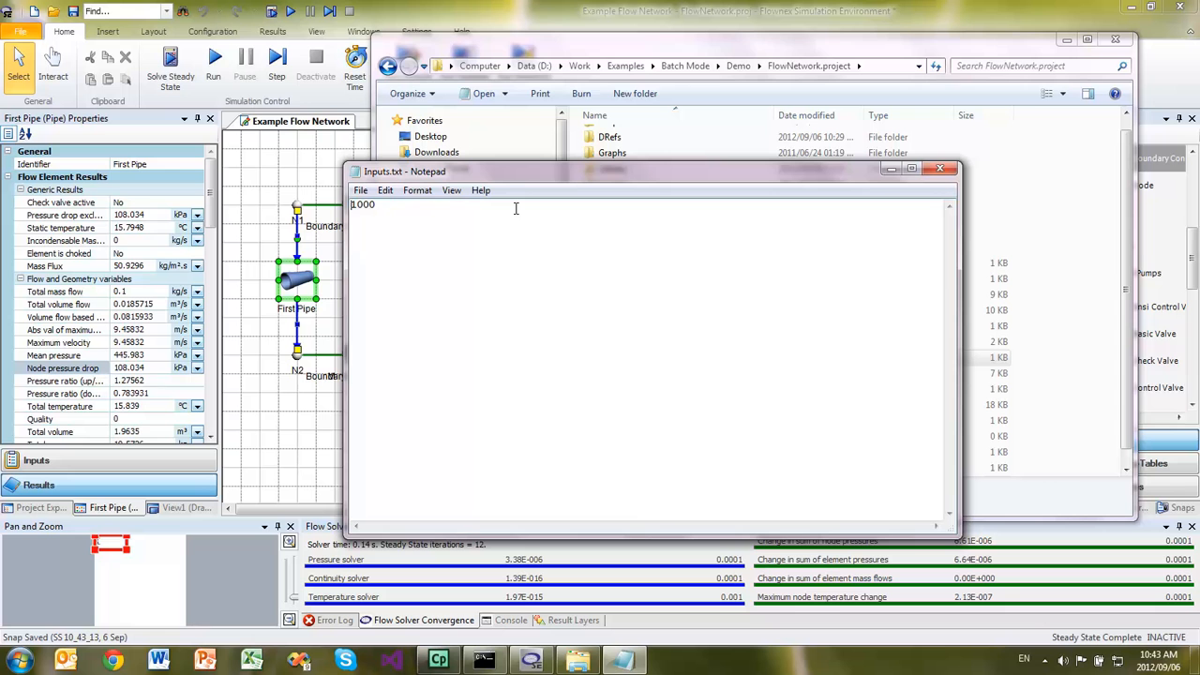
click(939, 167)
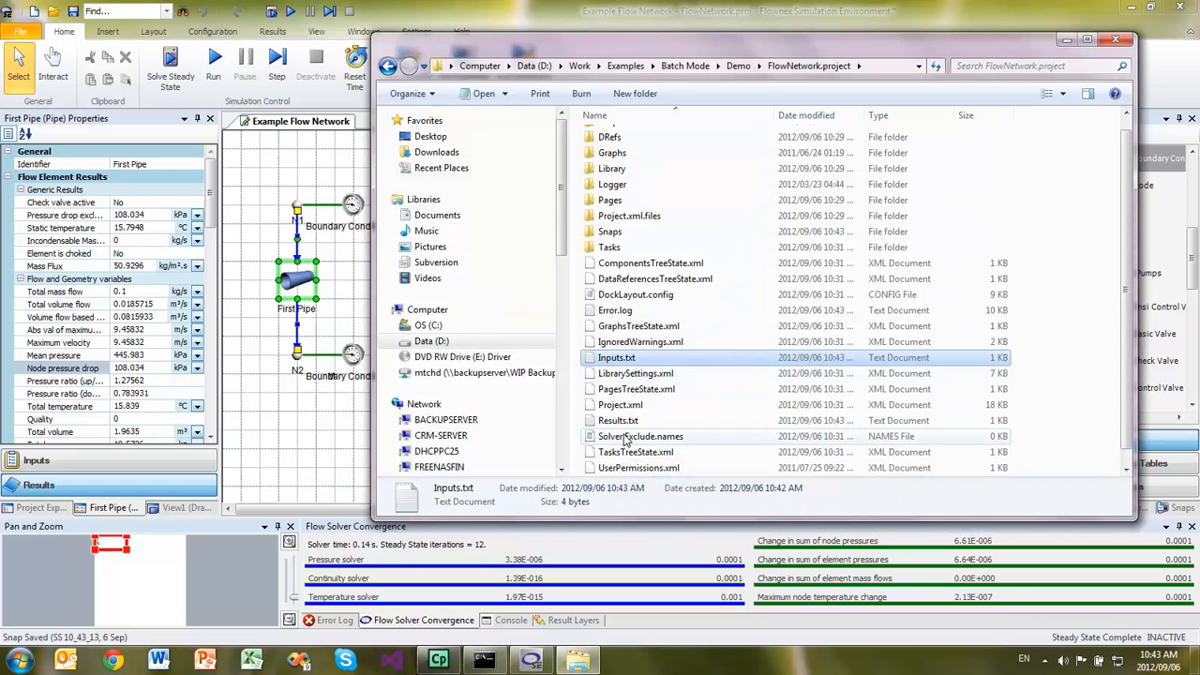
- Close the Explorer window, save the FlowNetwork project and exit Flownex SE
click(1113, 42)
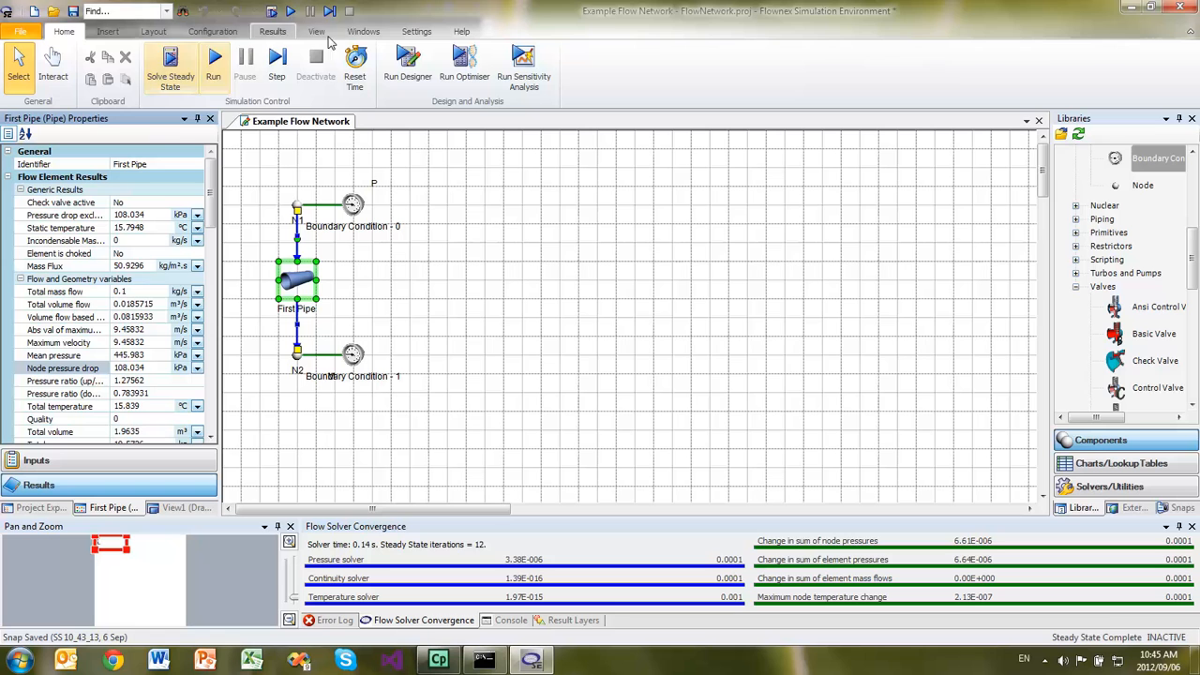
click(77, 13)
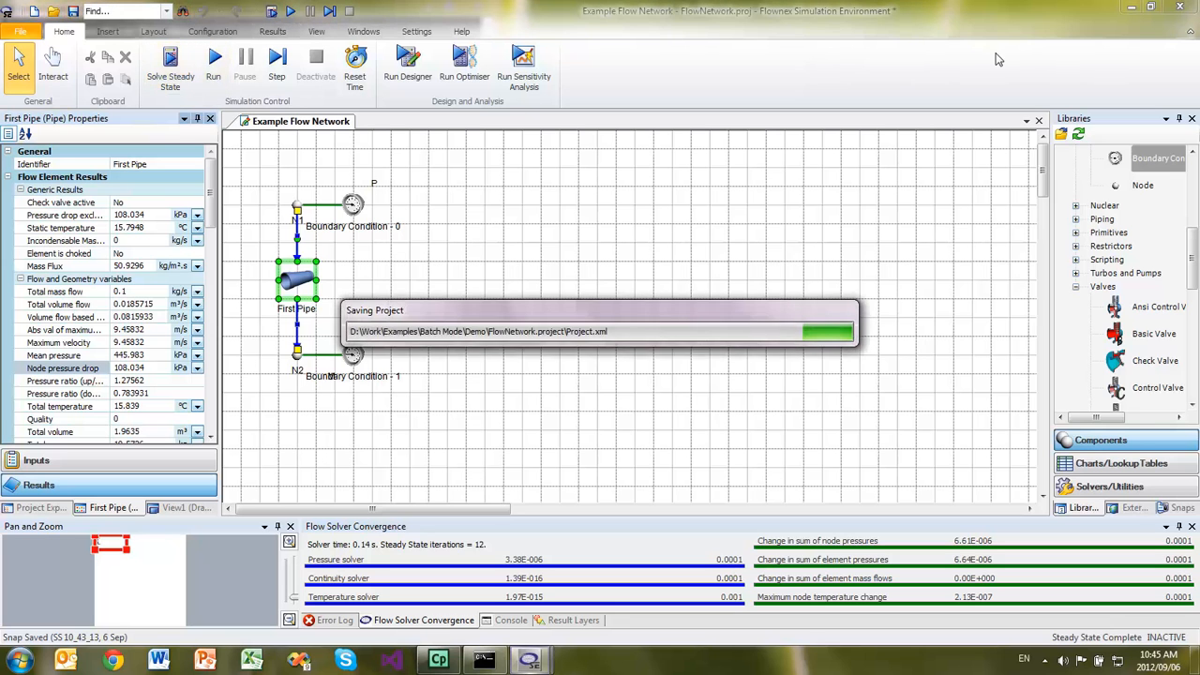
click(1180, 7)
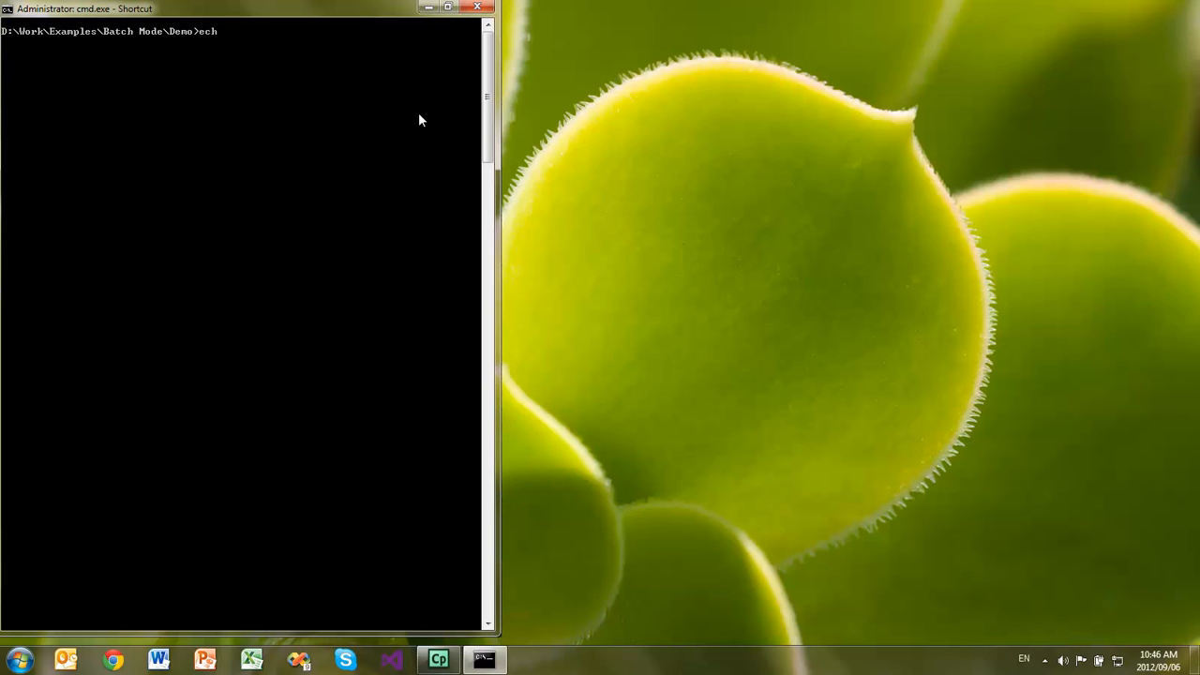
- In the command console, write 100 to the input file with echo 100 > .\Flownetwork.project\inputs.txt
text(100 > .\Flownetwork.project\inputs.tx)
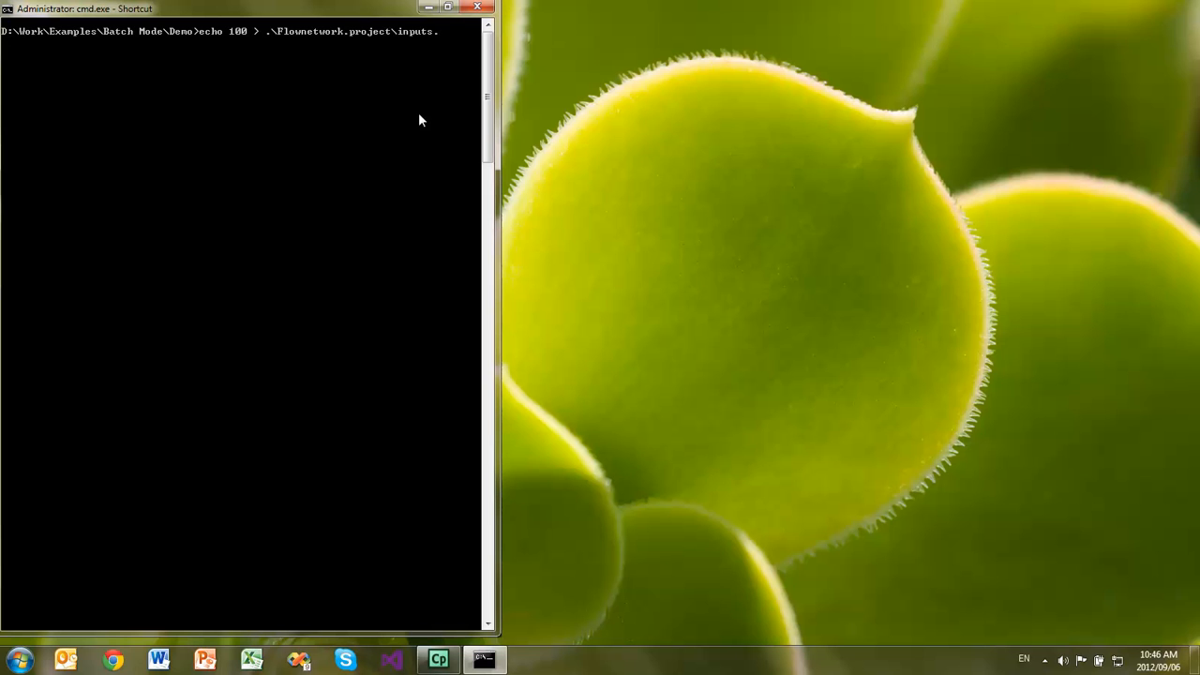
key(Return)
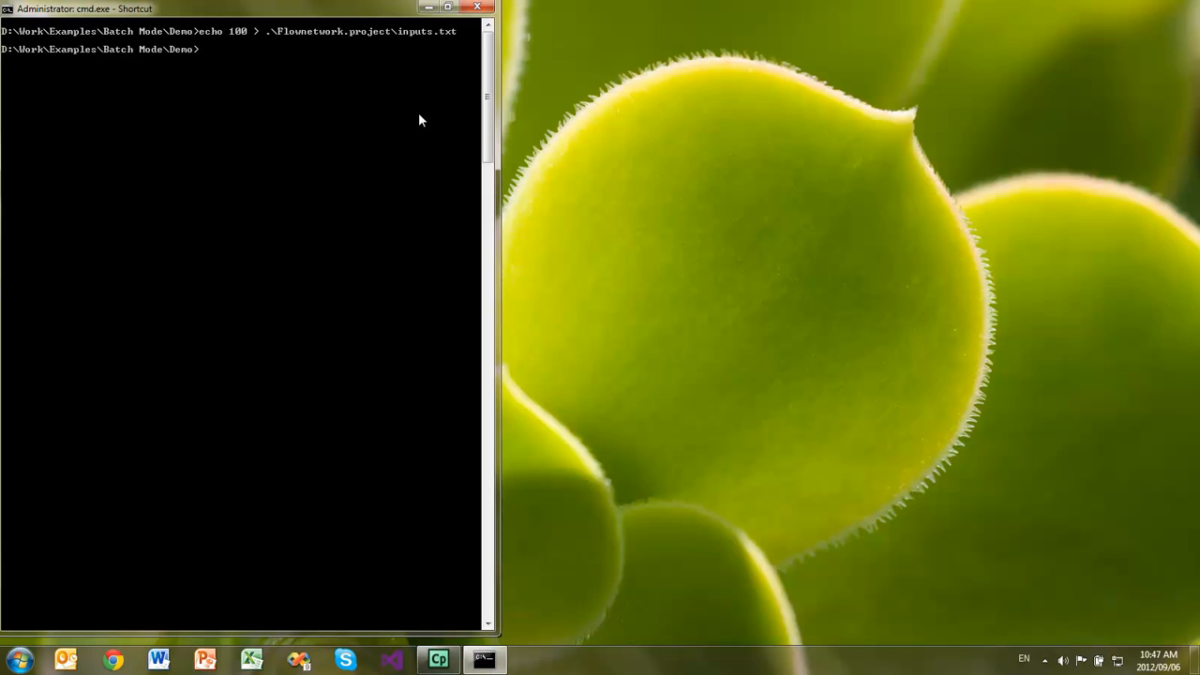
- Paste the full path of FlownexSEConsole.exe and run it with Flownetwork.proj -steadystate -notransient
click(9, 10)
mouse_move(42, 133)
click(159, 161)
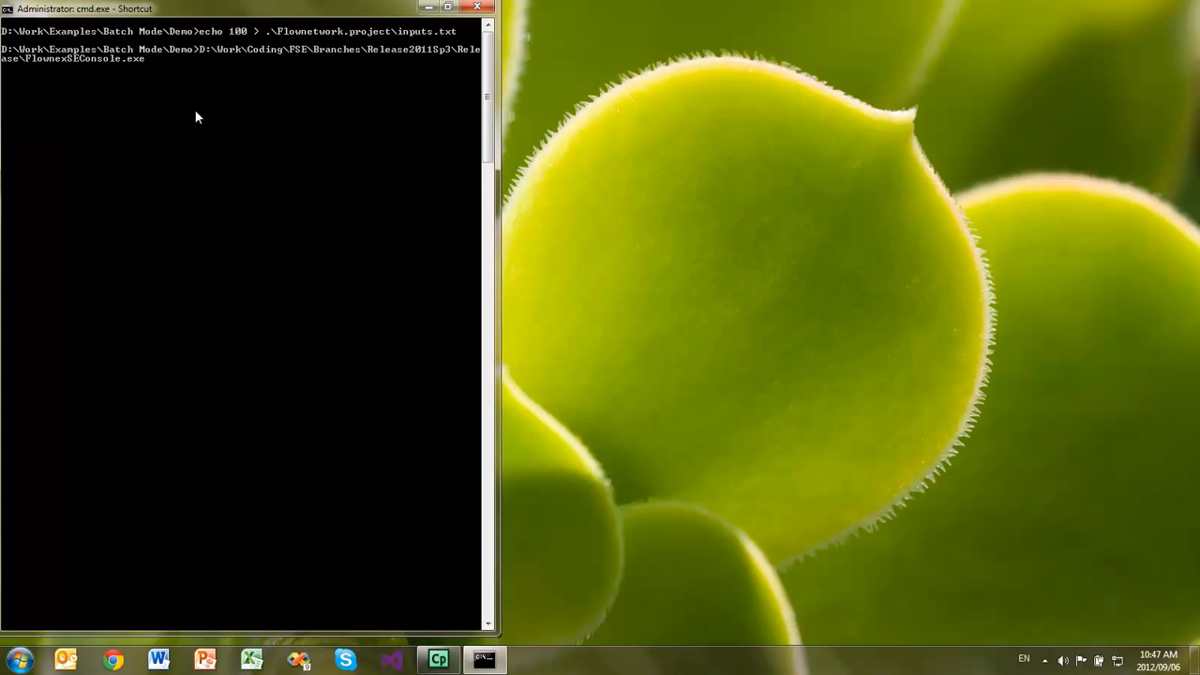
text(Flownetwork.proj -steadystate -notransient)
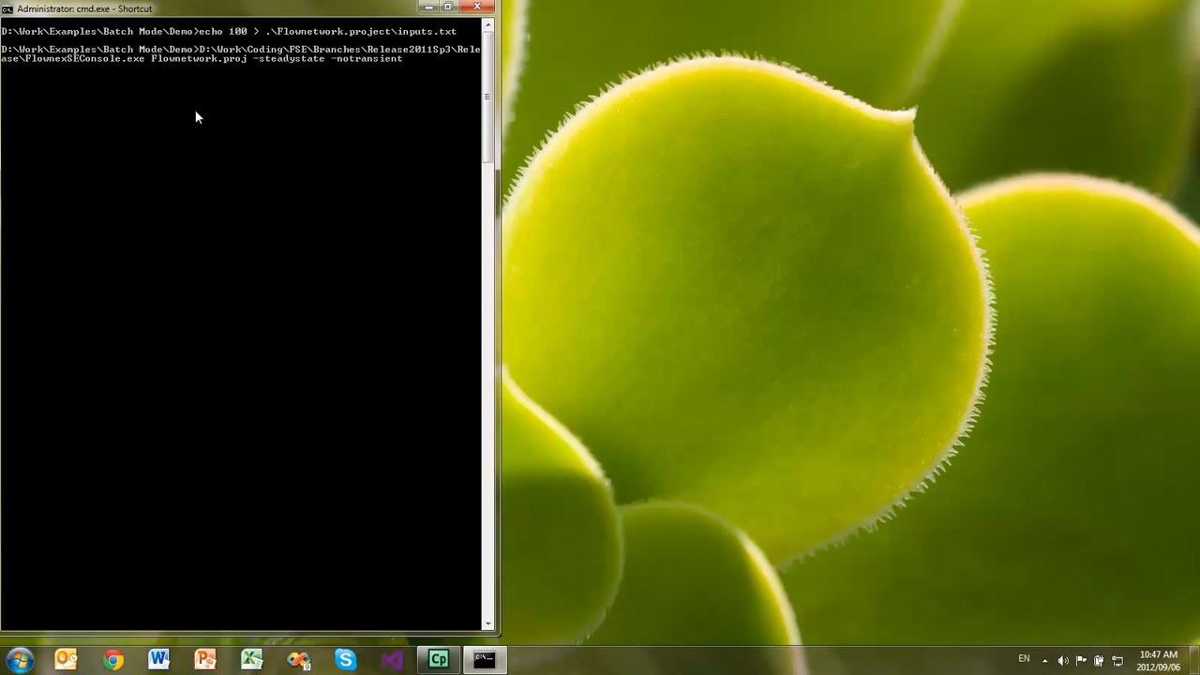
key(Return)
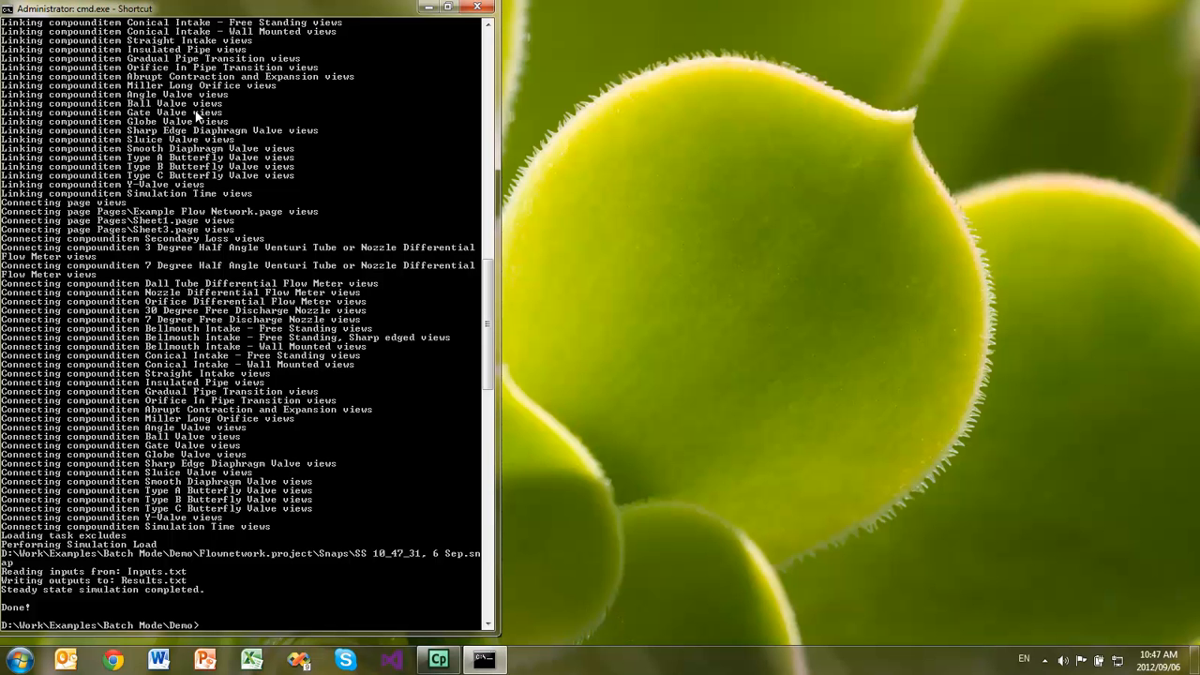
- Display the simulation result in the console with type .\FlowNetwork.project\Results.txt
text(ype)
key(BackSpace)
text(\FlowNetwork.projet)
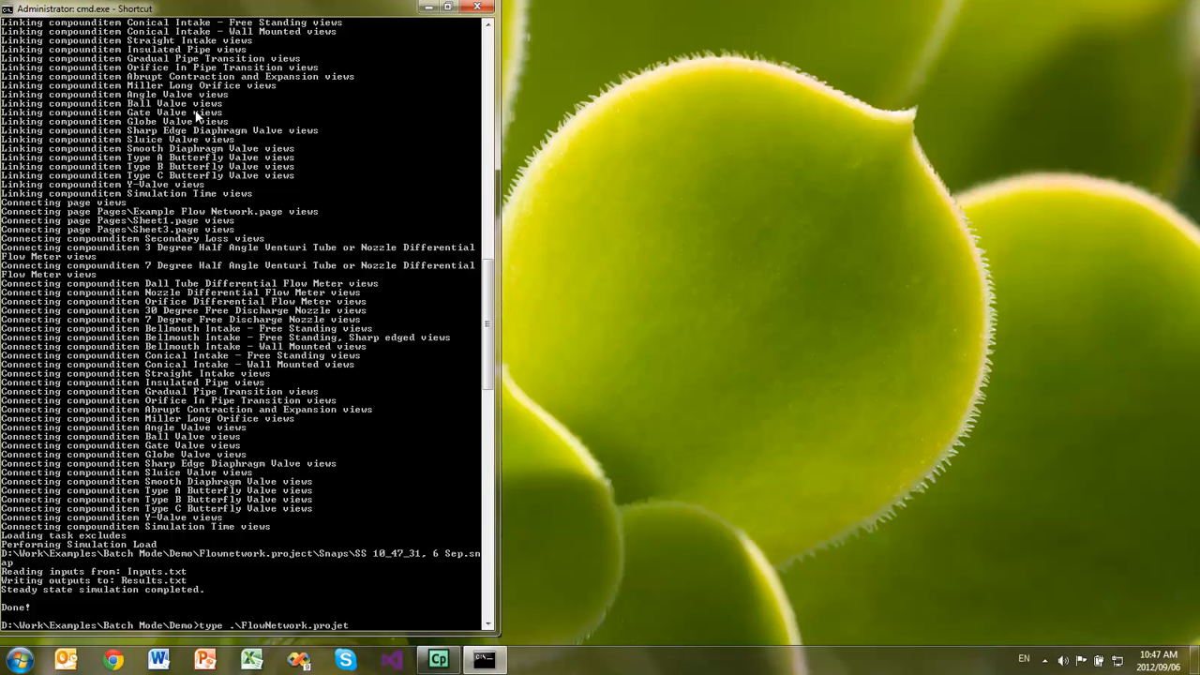
key(BackSpace)
text(ct\Results.txt)
key(Return)
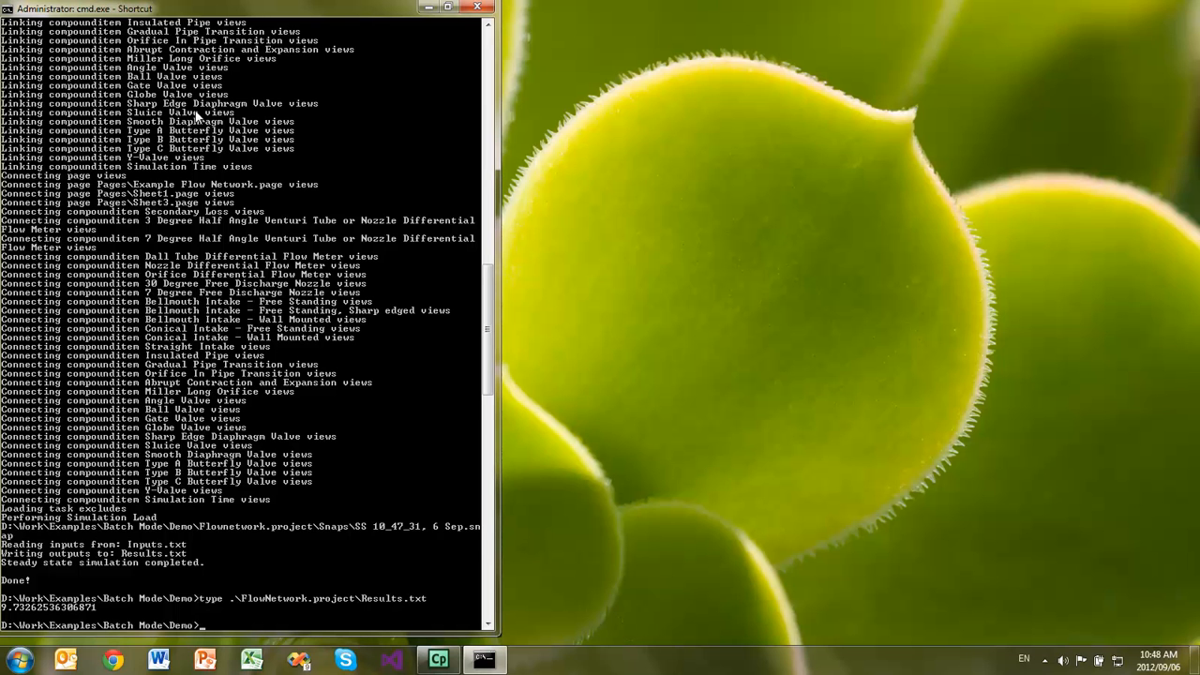
- Recall the echo command and change its value to 10, writing it to .\Flownetwork.project\inputs.txt
key(Up)
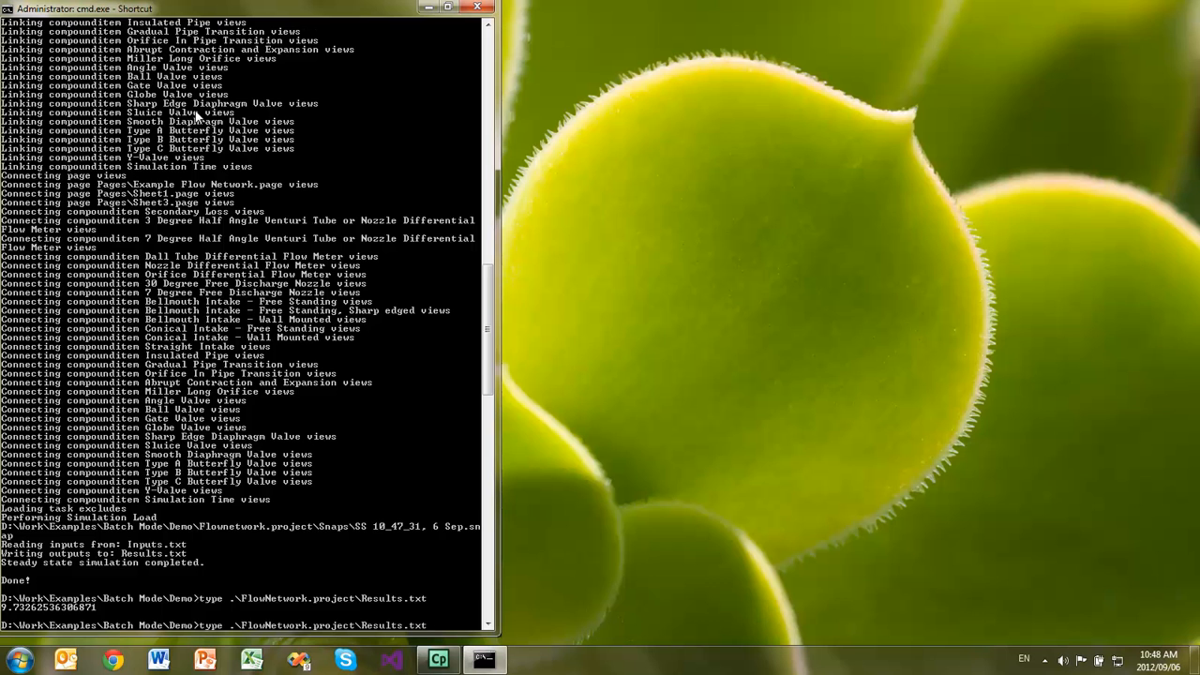
key(Up)
key(Up)
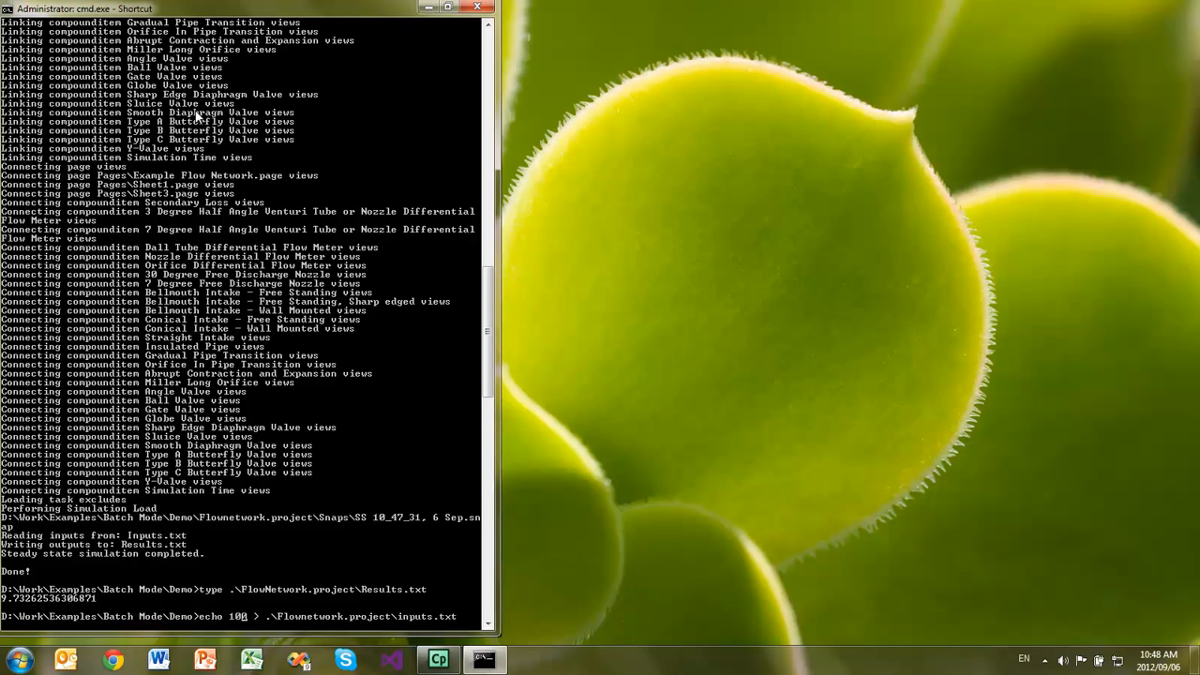
key(BackSpace)
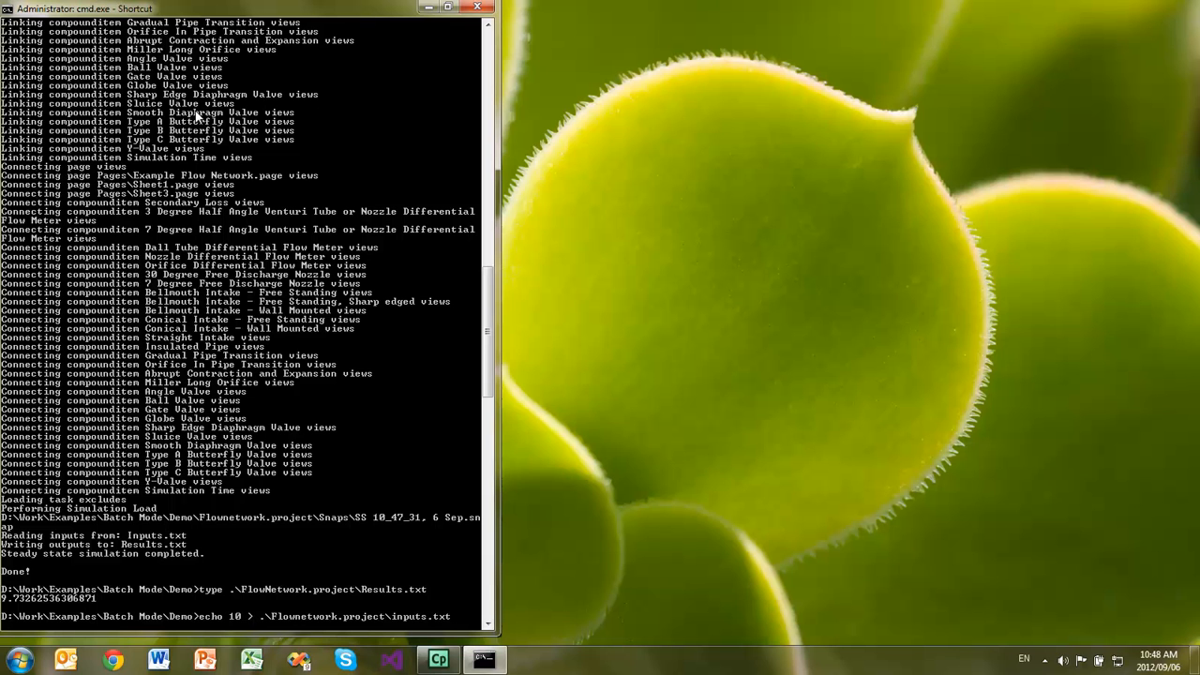
key(Return)
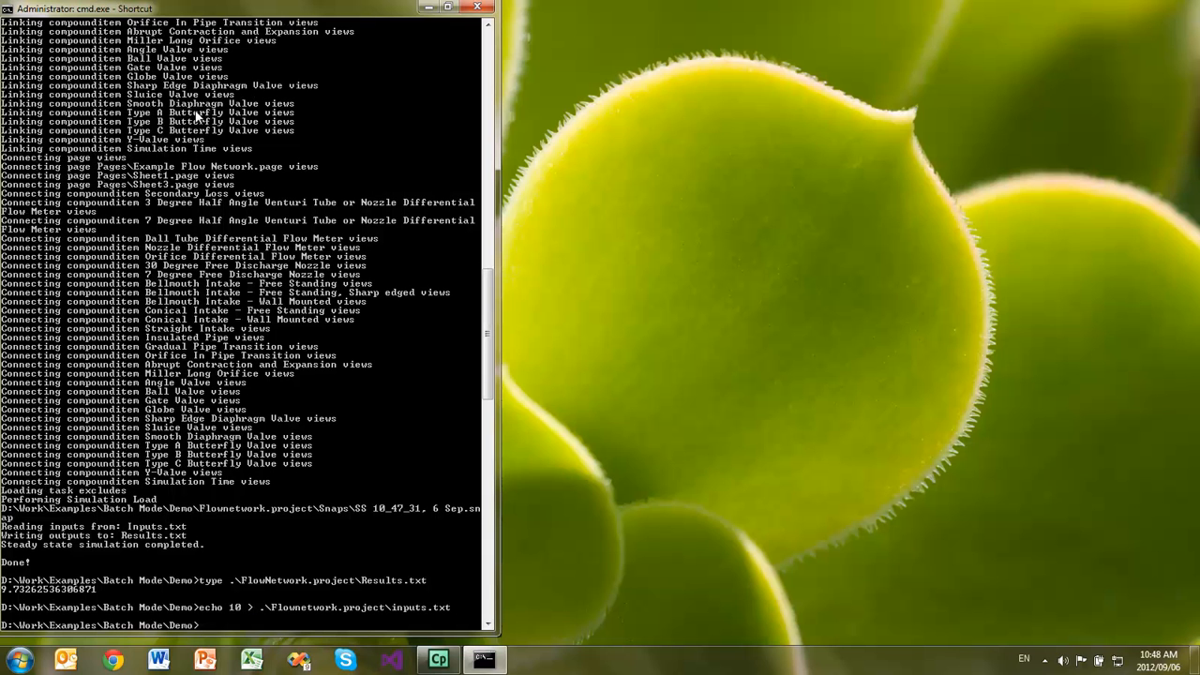
- Rerun the earlier FlownexSEConsole.exe command on Flownetwork.proj with the -steadystate and -notransient options
key(Up)
key(Up)
key(Up)
key(Up)
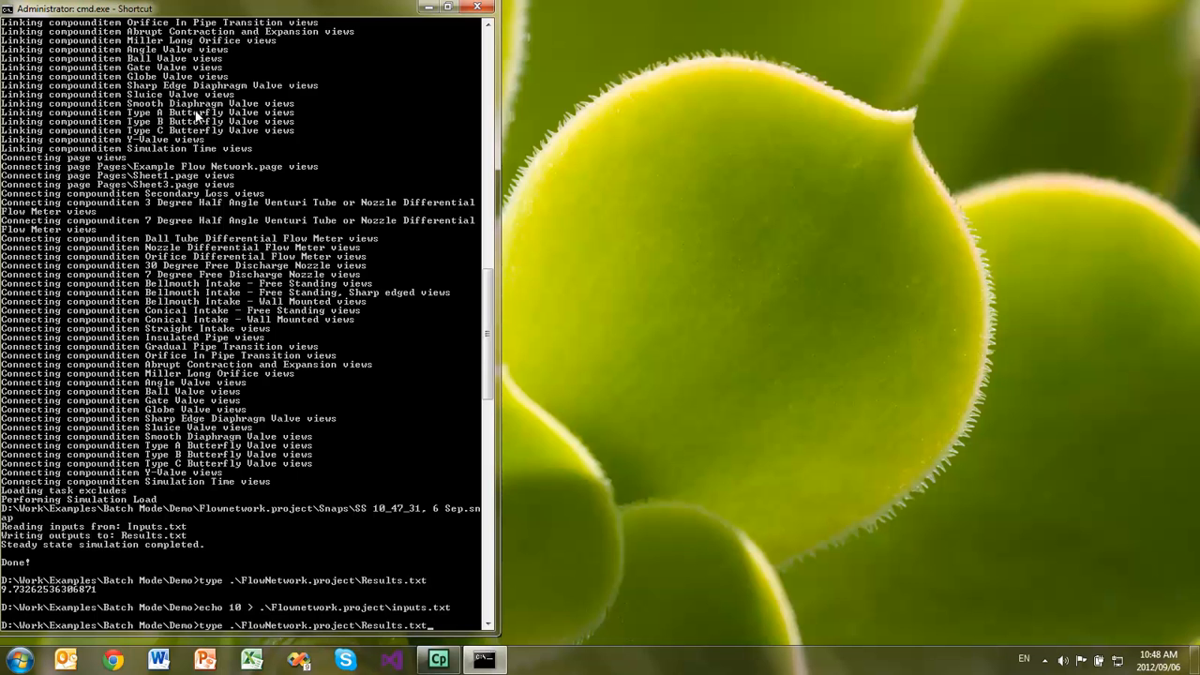
key(Return)
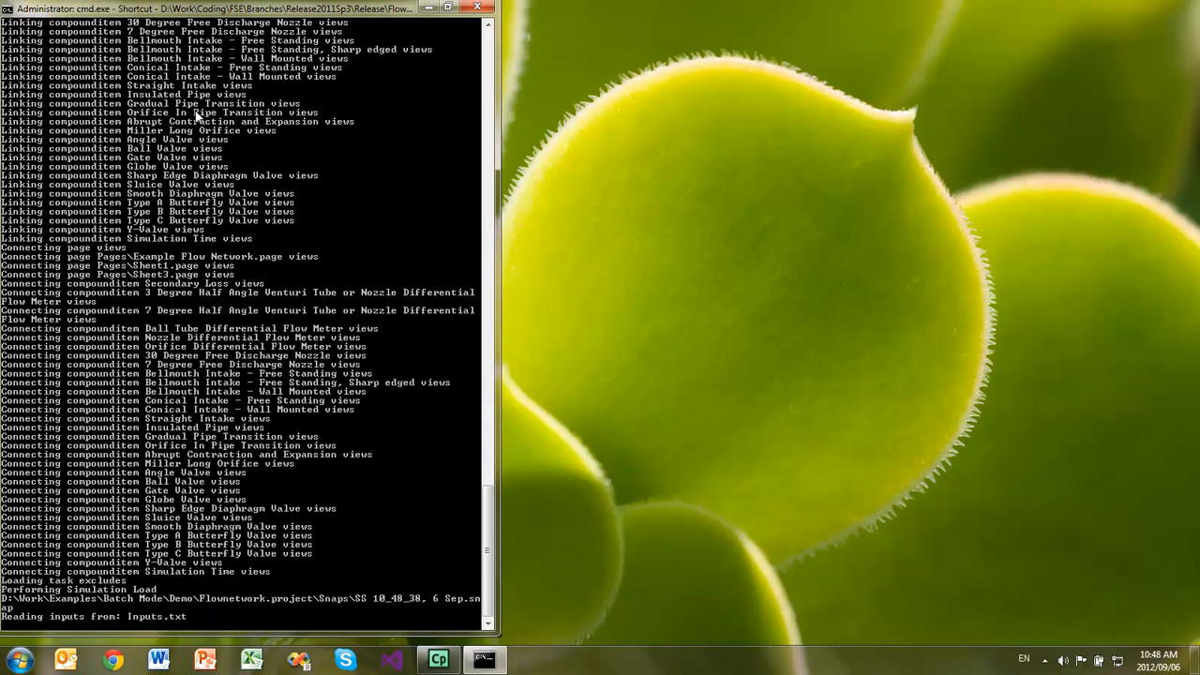
- Recall the type command to display the contents of .\FlowNetwork.project\Results.txt again
key(Up)
key(Up)
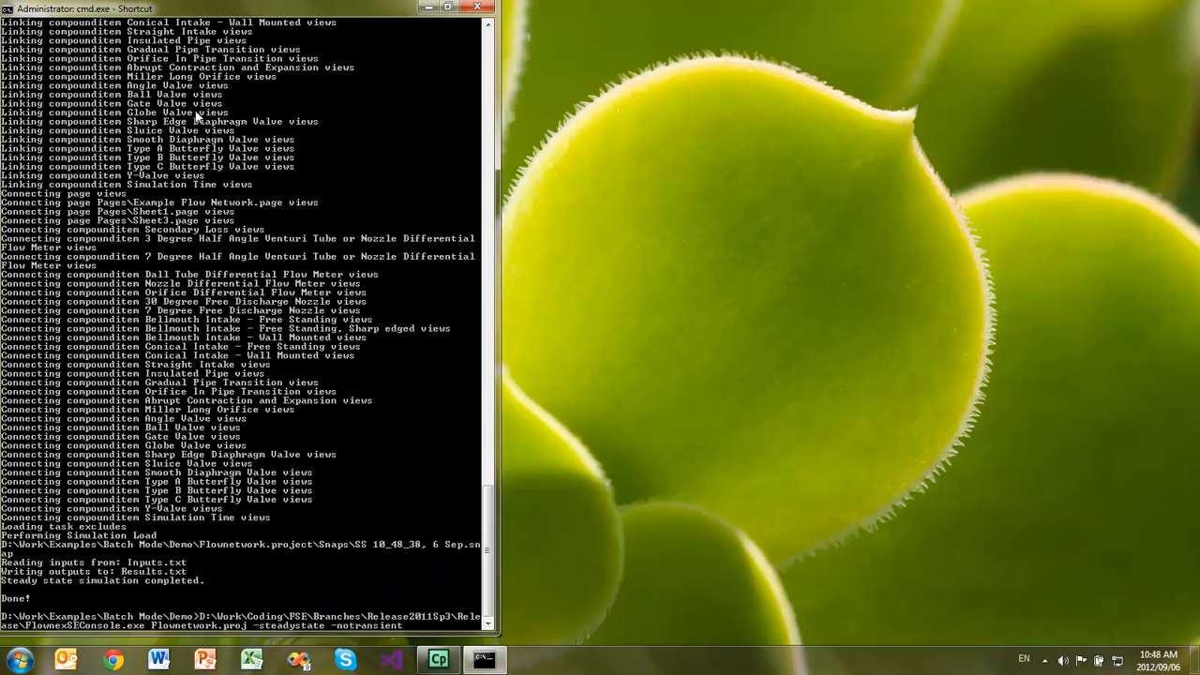
key(Up)
key(Up)
key(Up)
key(Up)
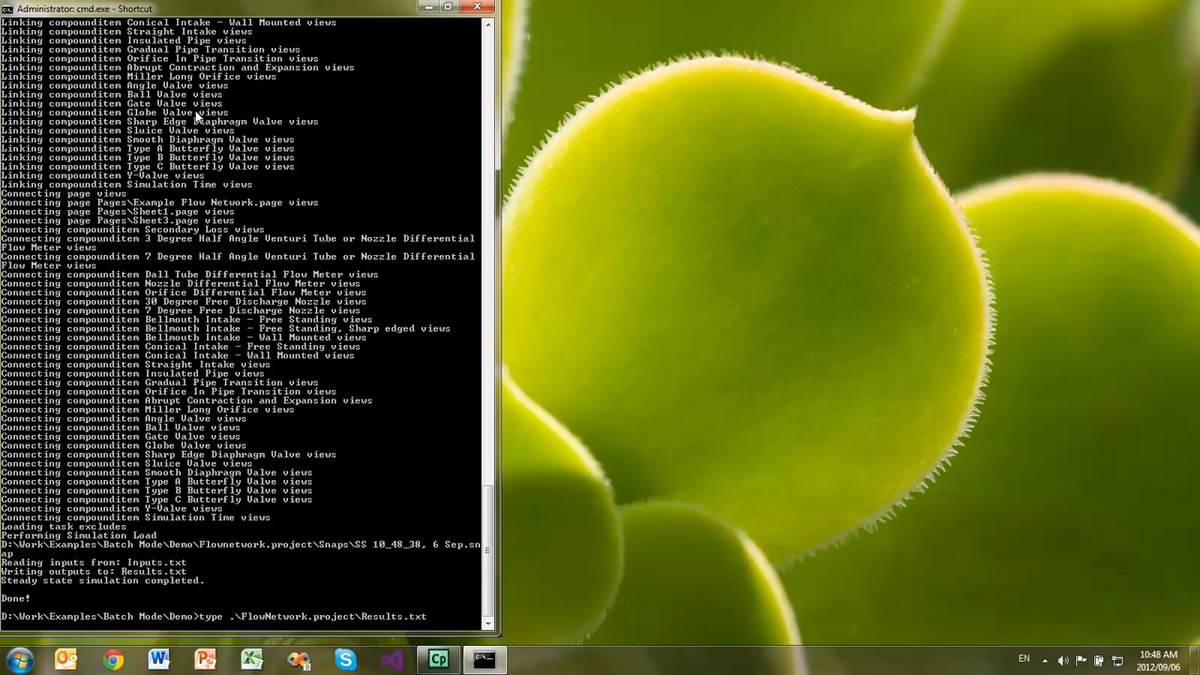
key(Return)
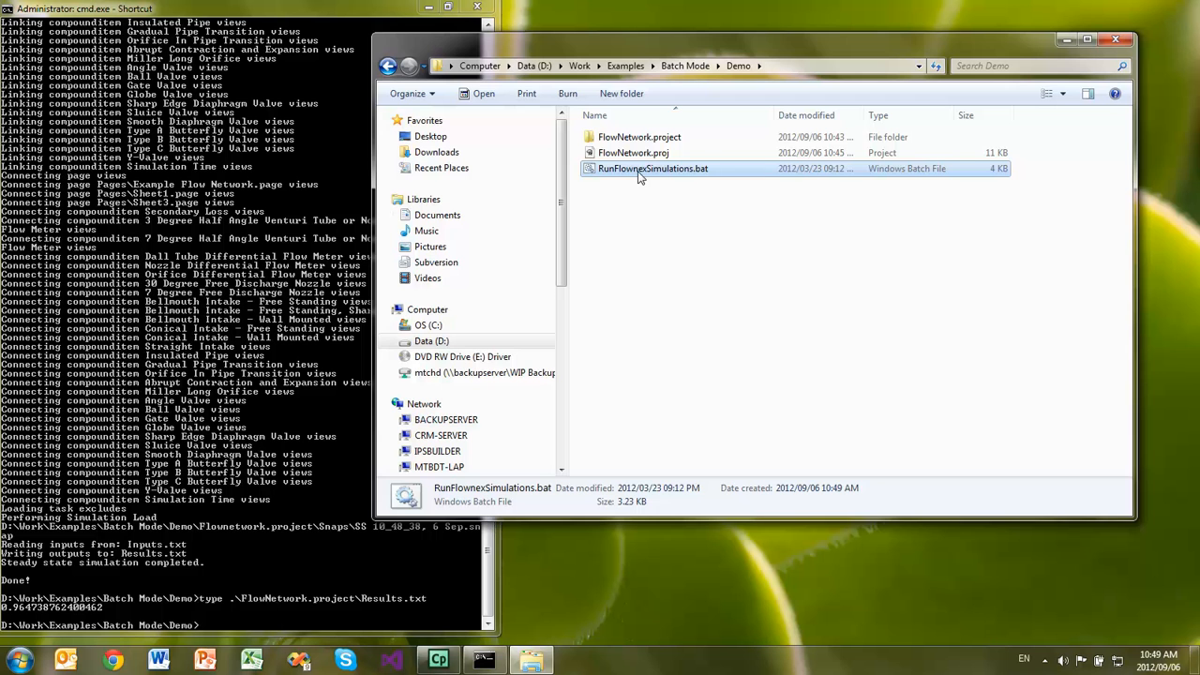
- Open RunFlownexSimulations.bat from the Demo folder for editing and read through its path, input, run and result commands
right_click(641, 178)
click(691, 199)
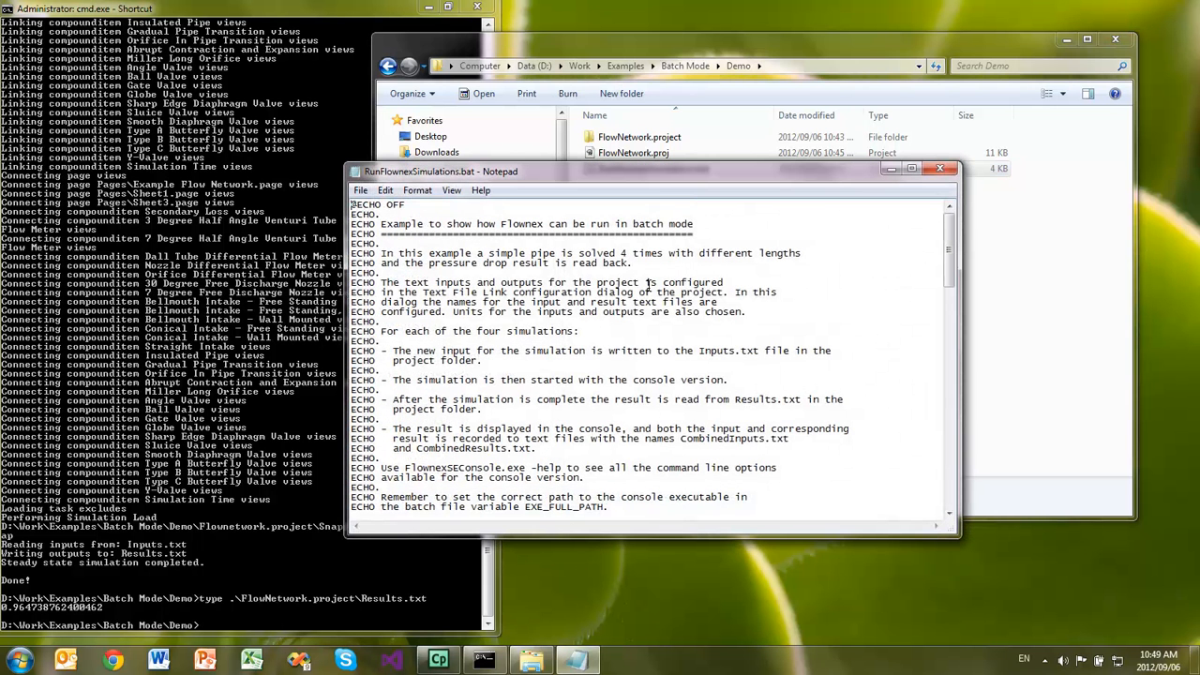
scroll(647, 281, down, 8)
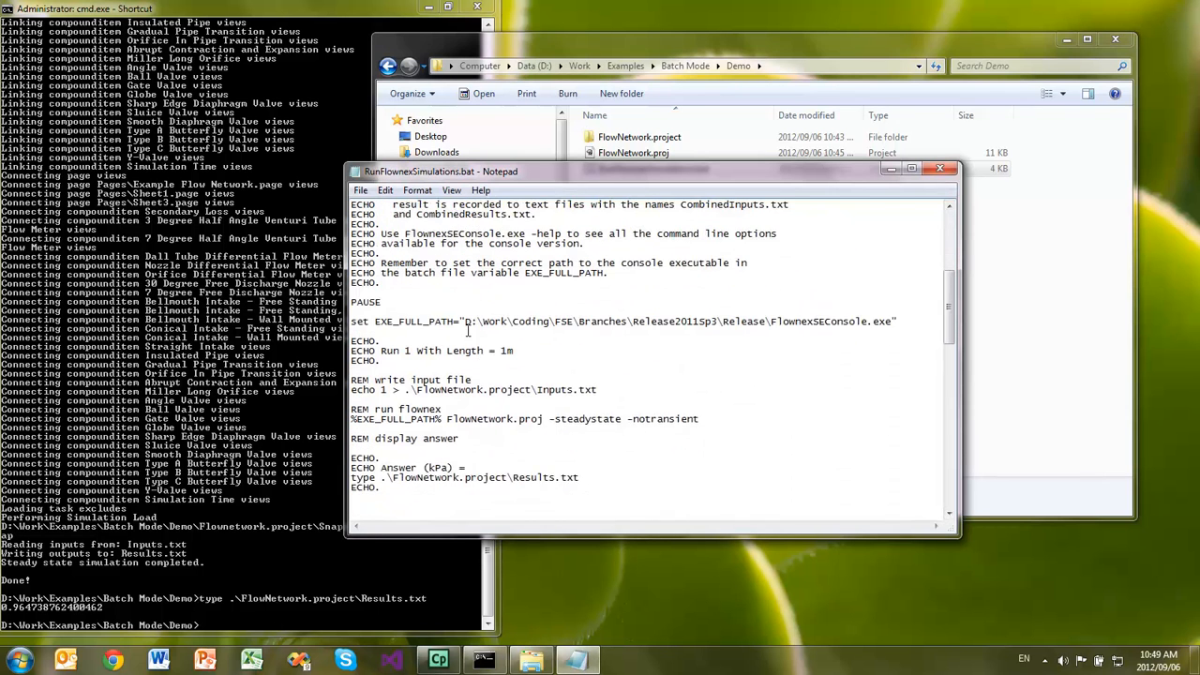
scroll(551, 401, down, 1)
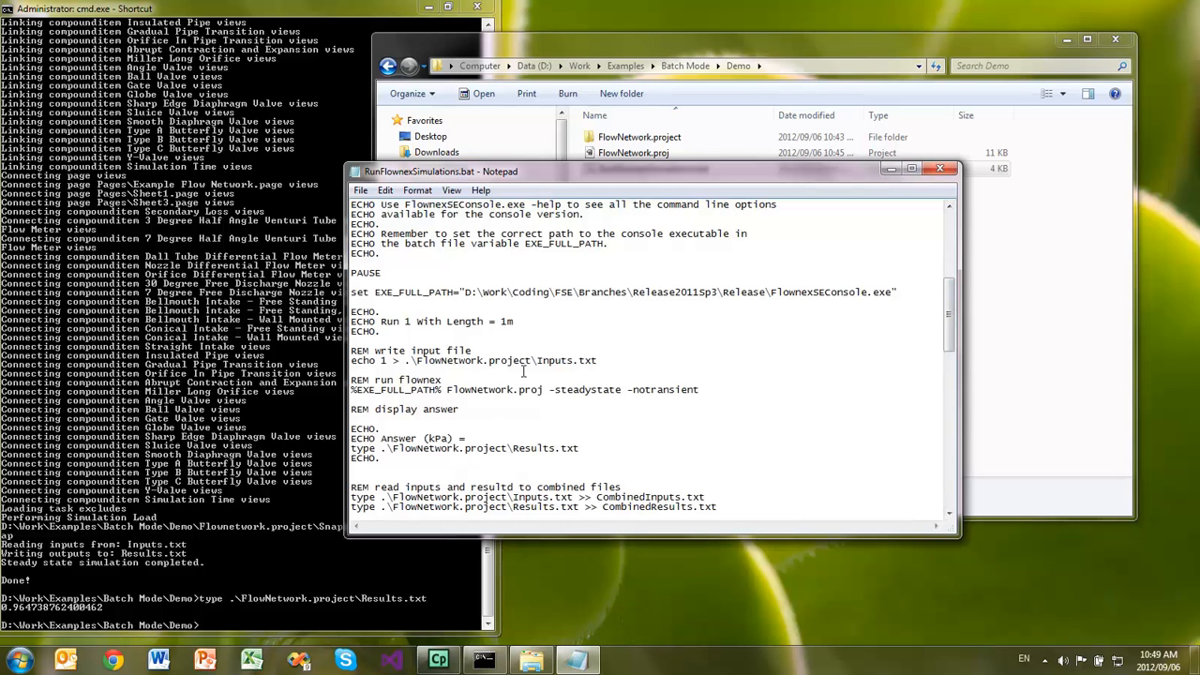
- Read through the remaining length runs and combined-file commands in RunFlownexSimulations.bat, return to its beginning and close the file
scroll(436, 365, down, 2)
scroll(437, 365, down, 2)
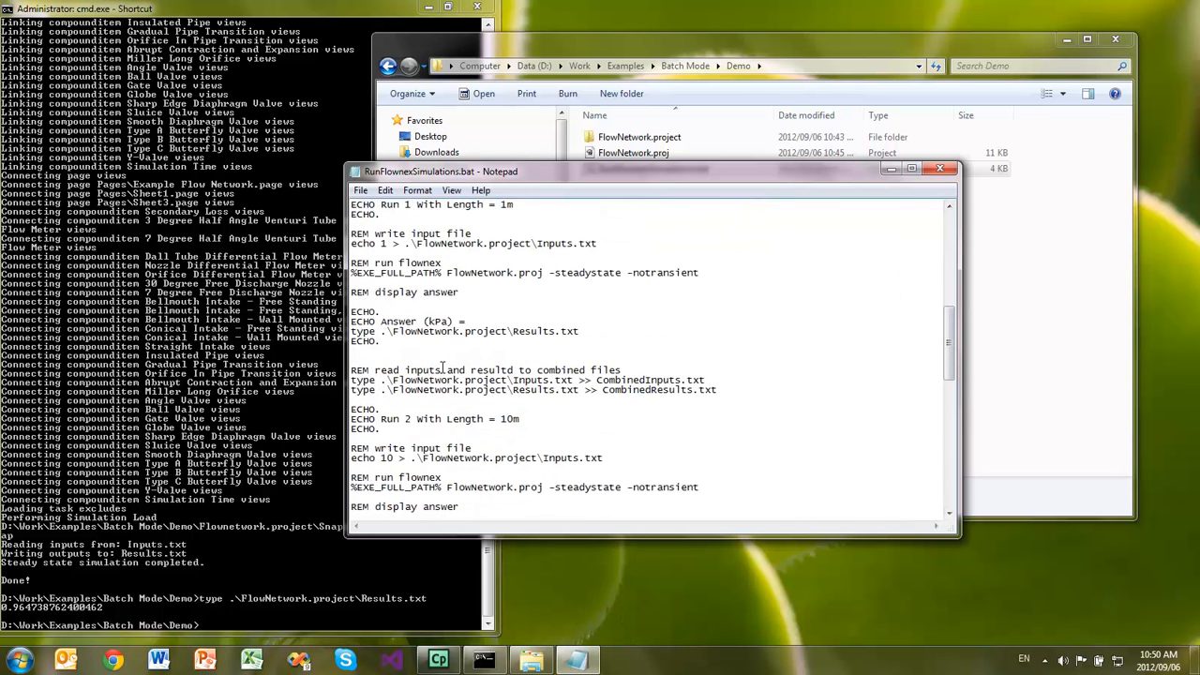
scroll(440, 366, down, 3)
scroll(469, 359, down, 3)
scroll(469, 360, down, 10)
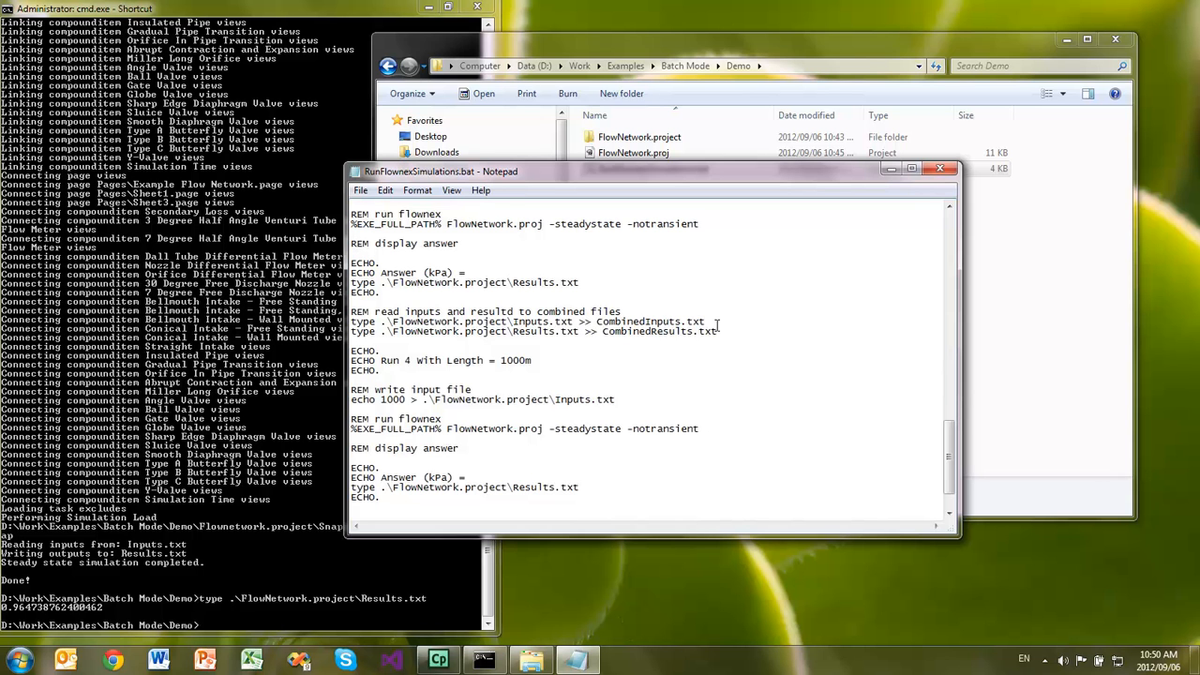
scroll(656, 325, up, 4)
scroll(712, 327, up, 15)
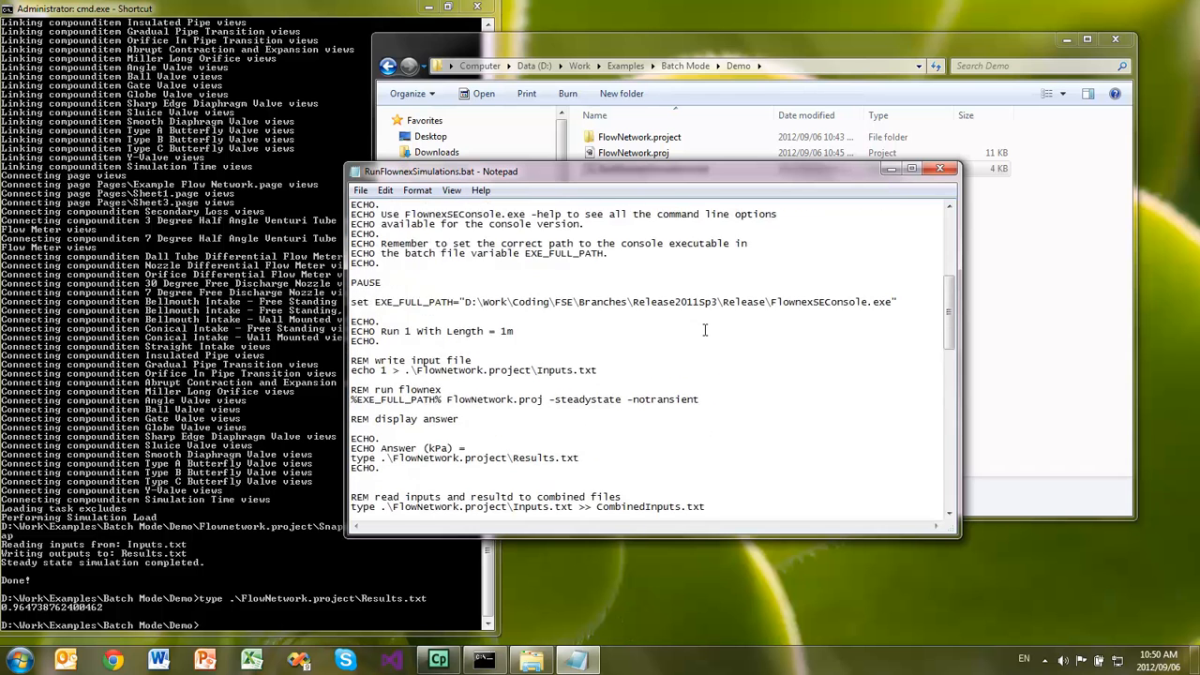
click(948, 174)
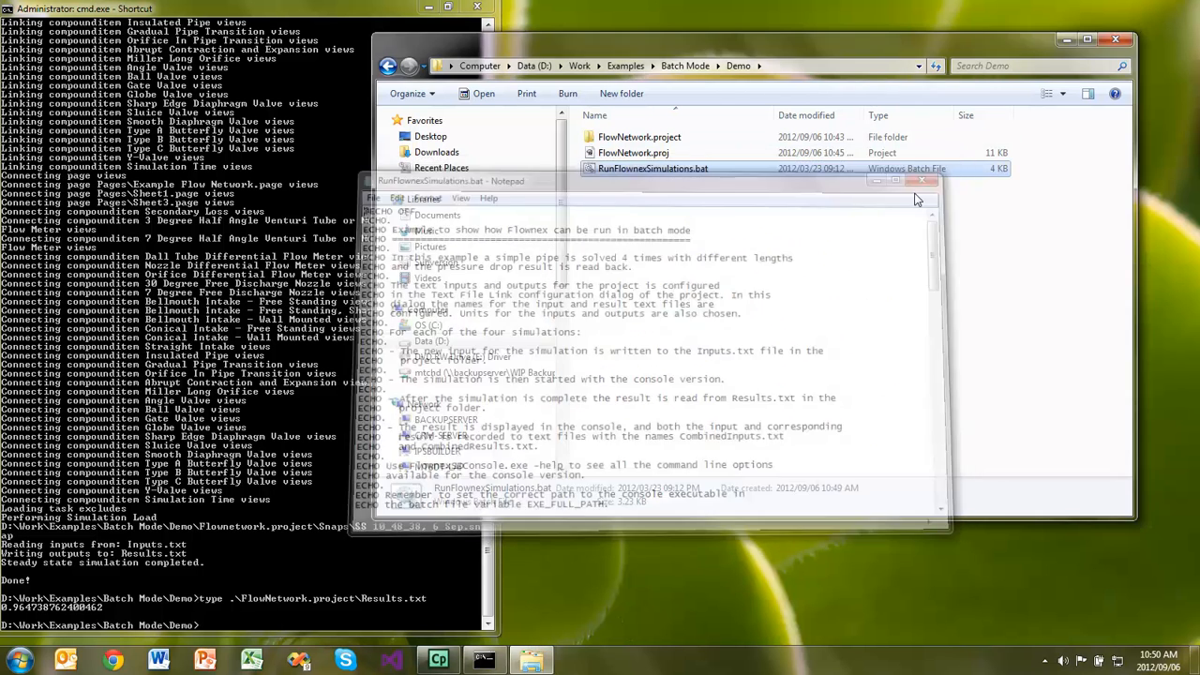
- Run RunFlownexSimulations.bat from the Demo directory in the command prompt and continue past its pause to execute all simulations
click(111, 522)
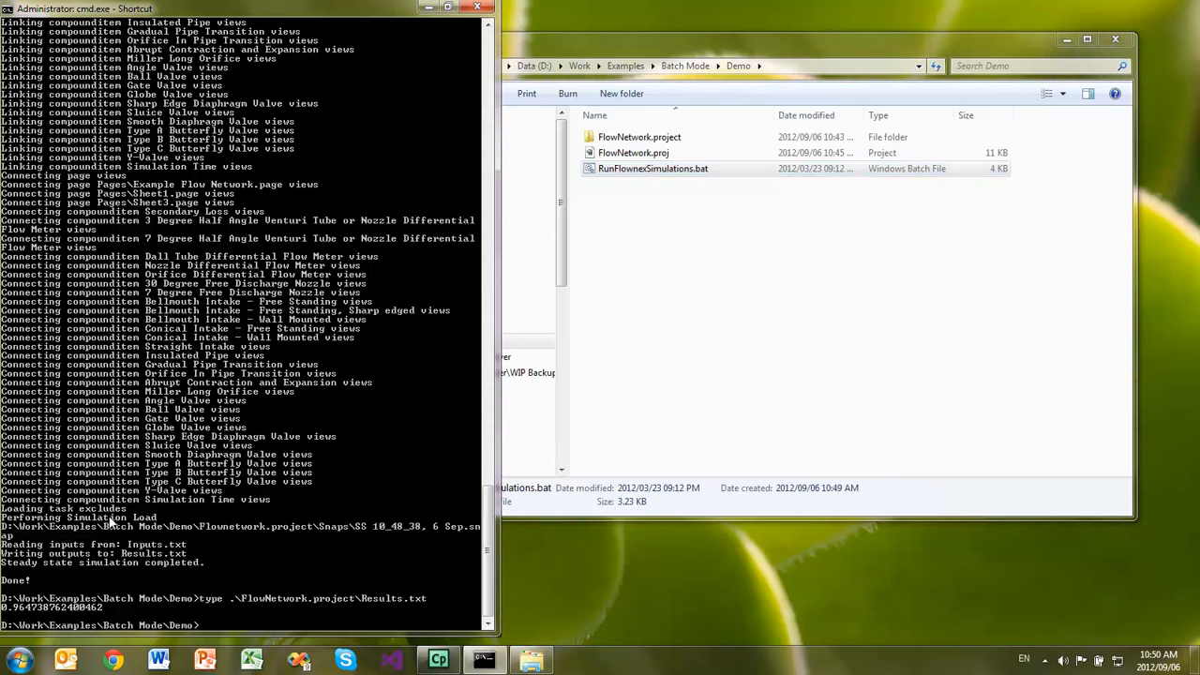
text(Ru)
key(Tab)
key(Return)
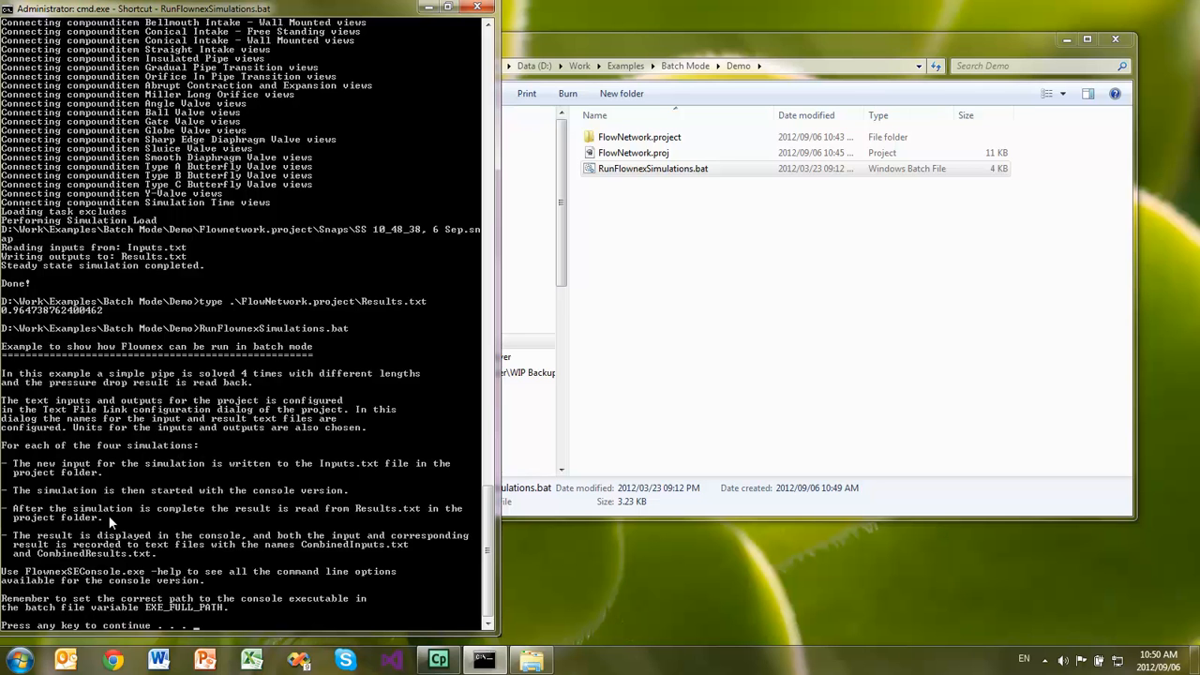
key(Return)
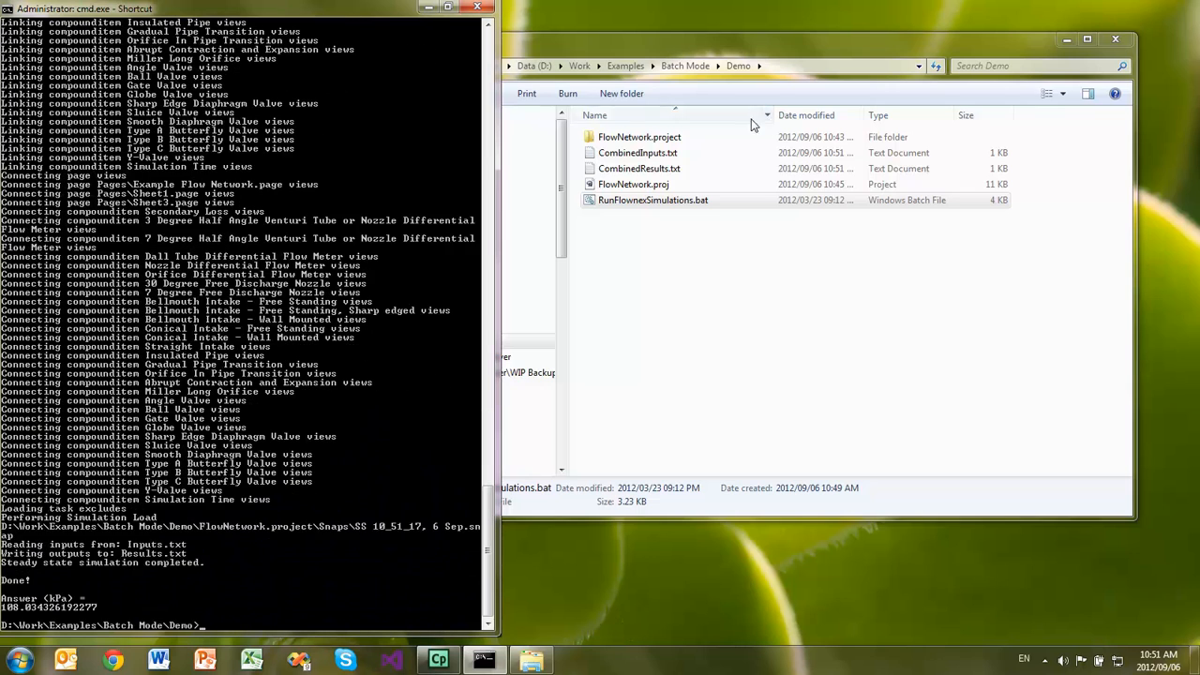
- Open CombinedInputs.txt and CombinedResults.txt from the Demo folder to review the recorded inputs and results, and return to the command prompt
double_click(651, 155)
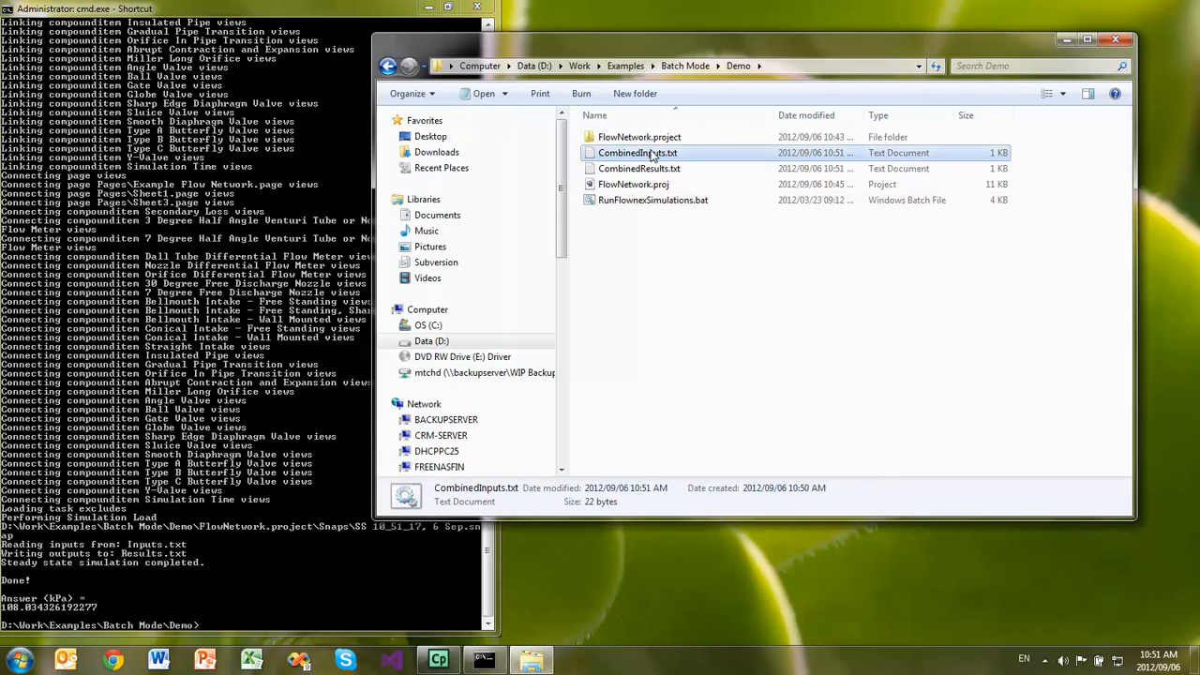
click(1070, 289)
double_click(637, 168)
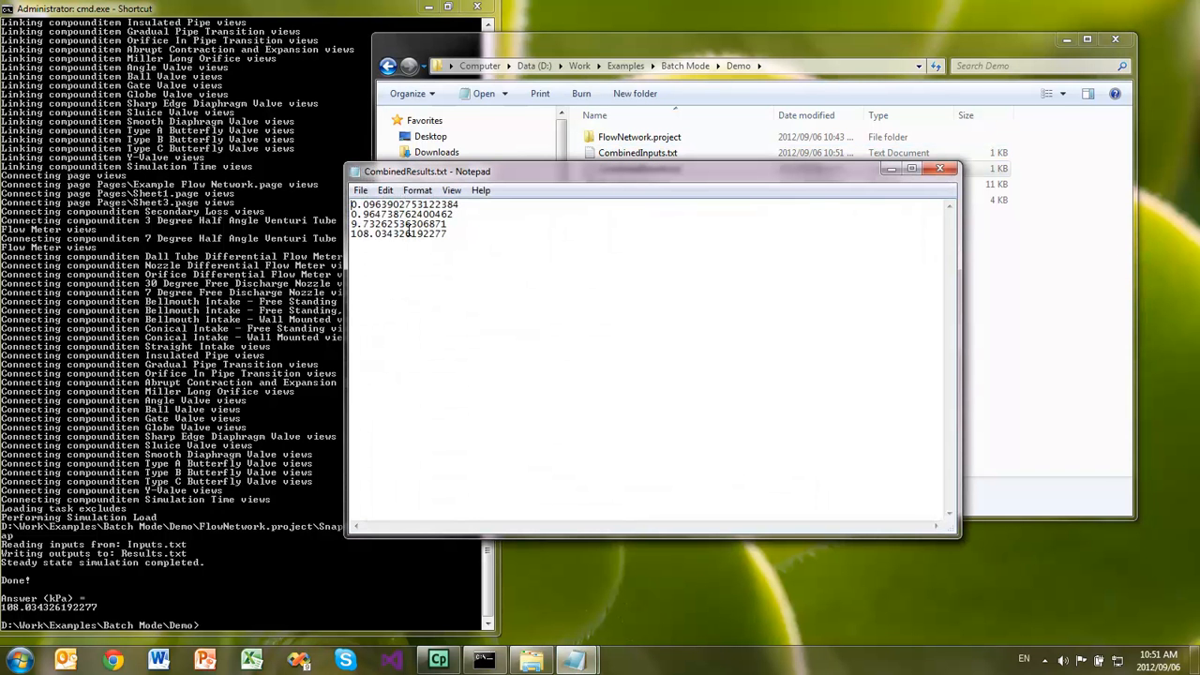
click(328, 7)
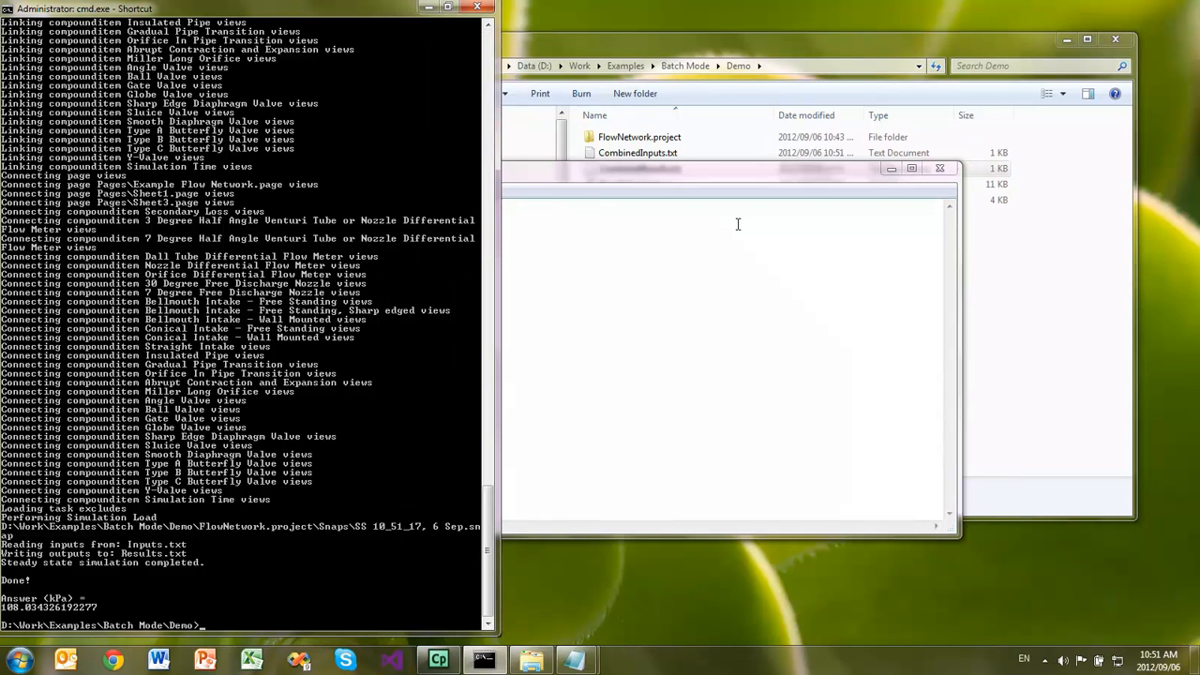